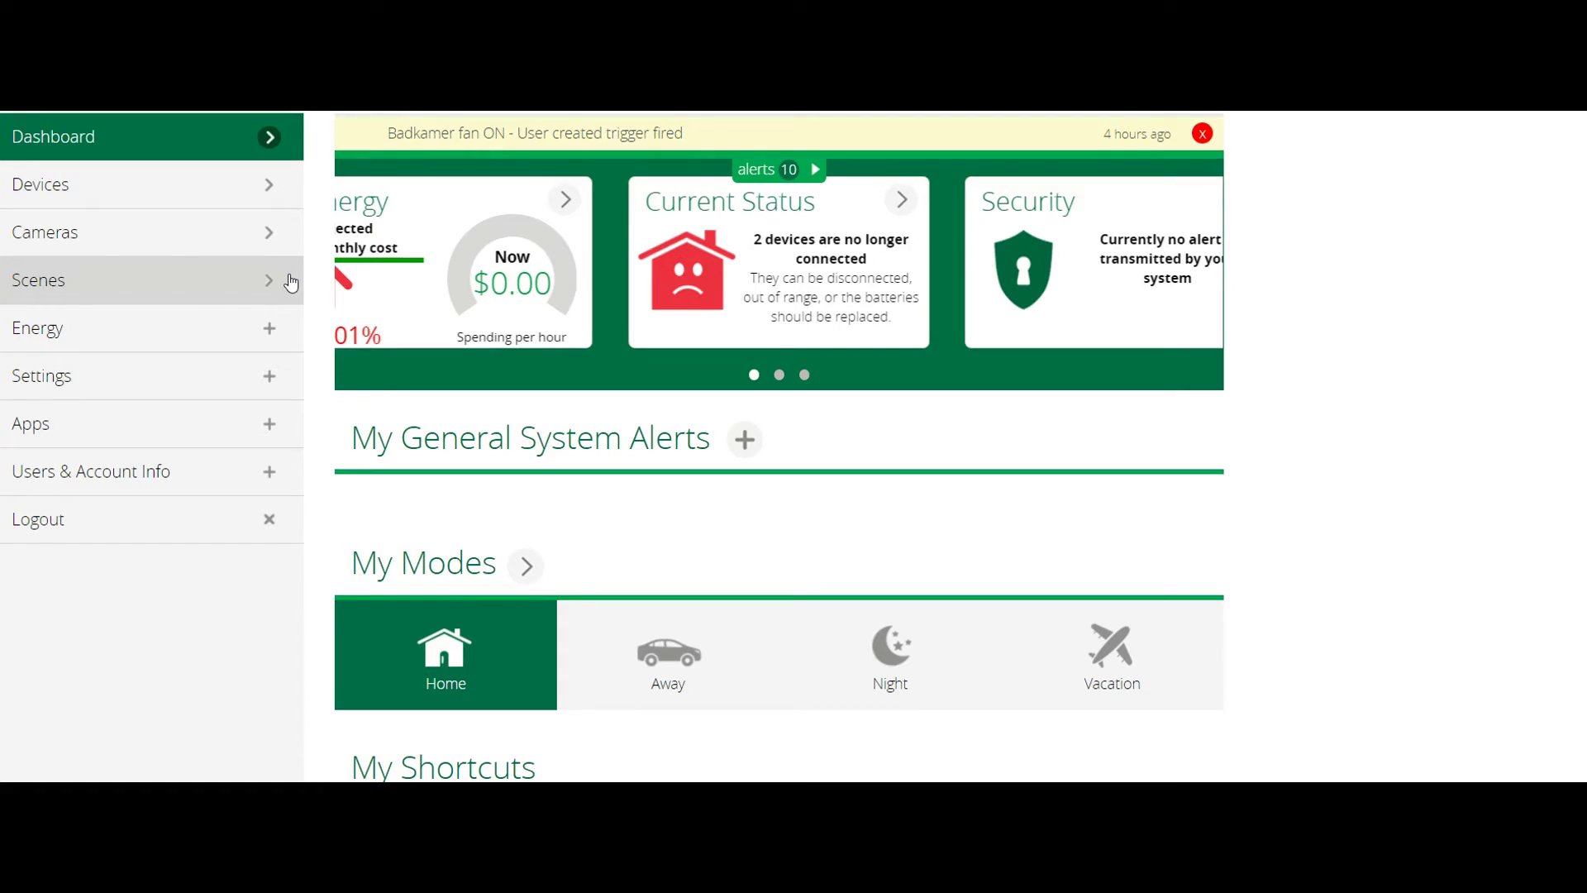
Start adding a new device and choose Qubino Flush 2 Relays from the Dimmers and Lights category.
click(150, 197)
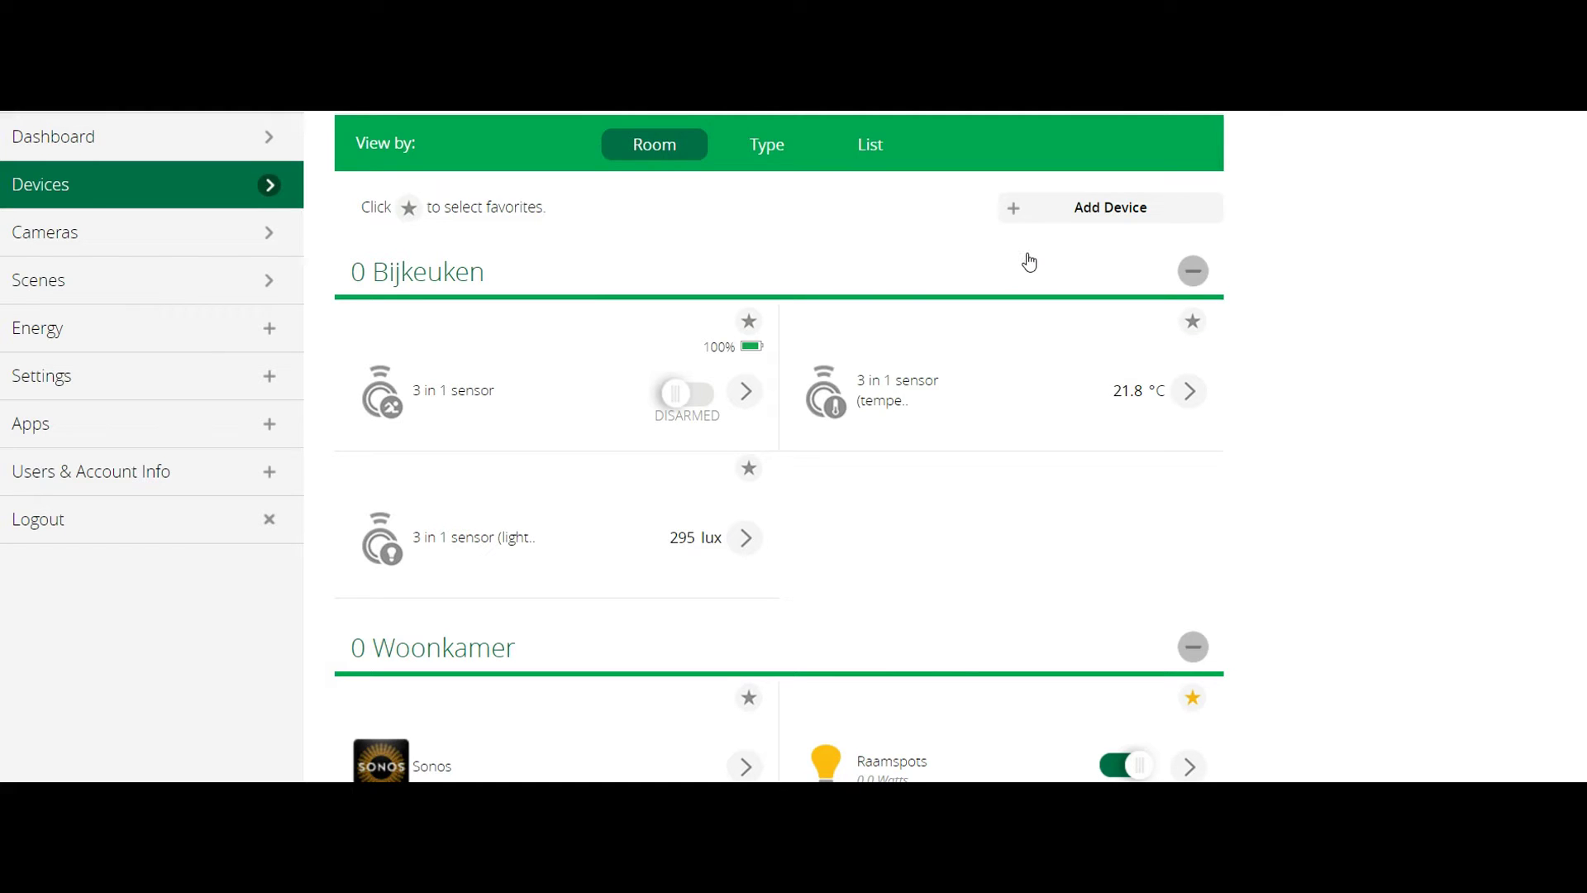
click(1091, 210)
click(1092, 210)
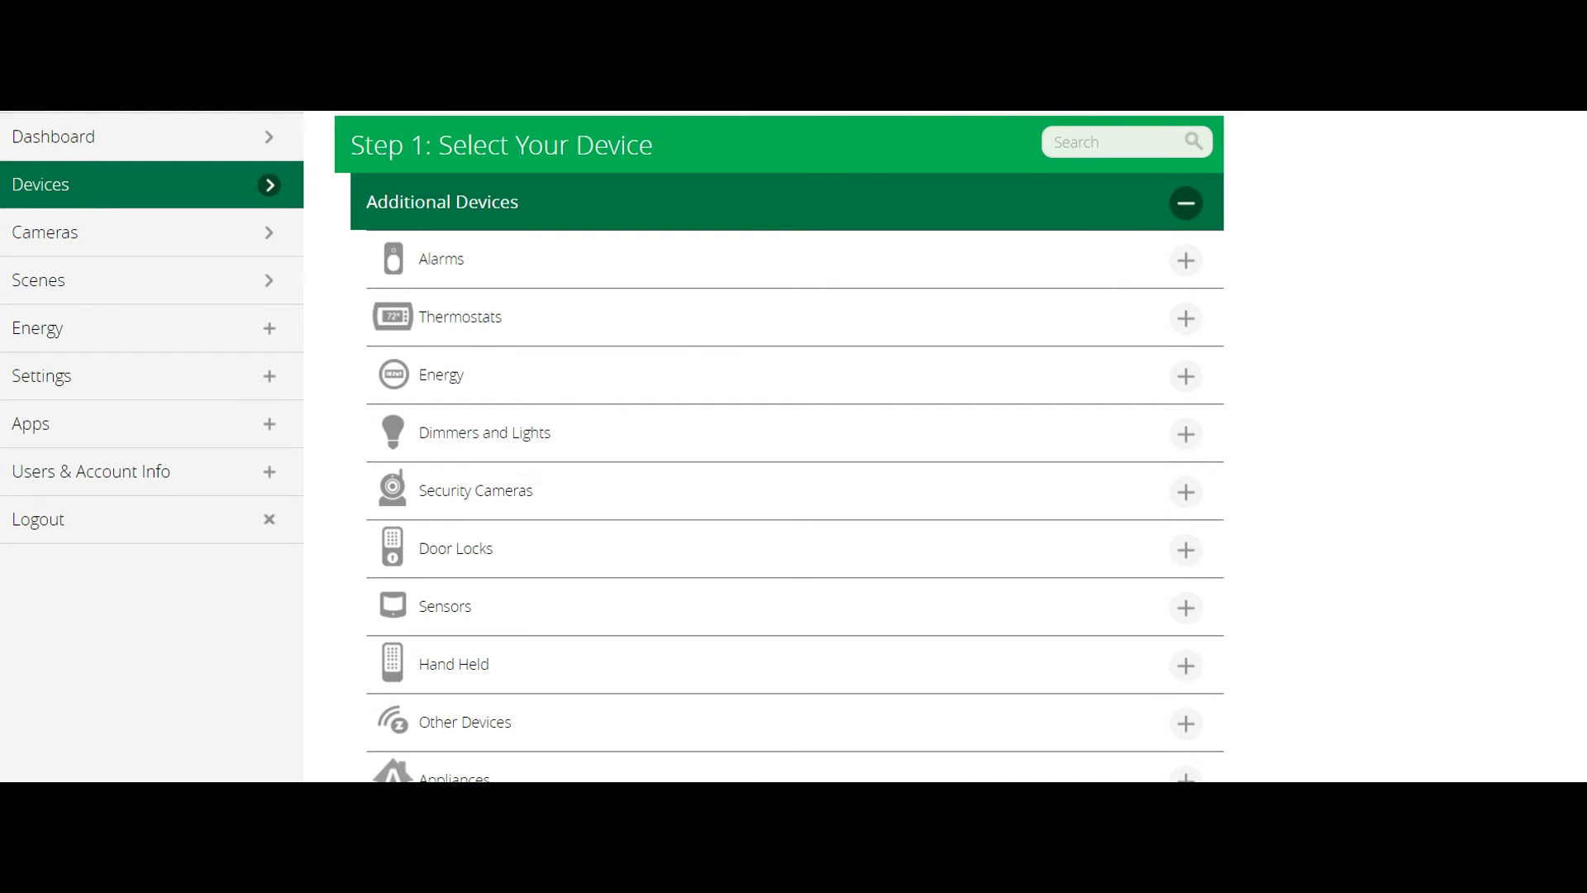
scroll(1360, 610, down, 3)
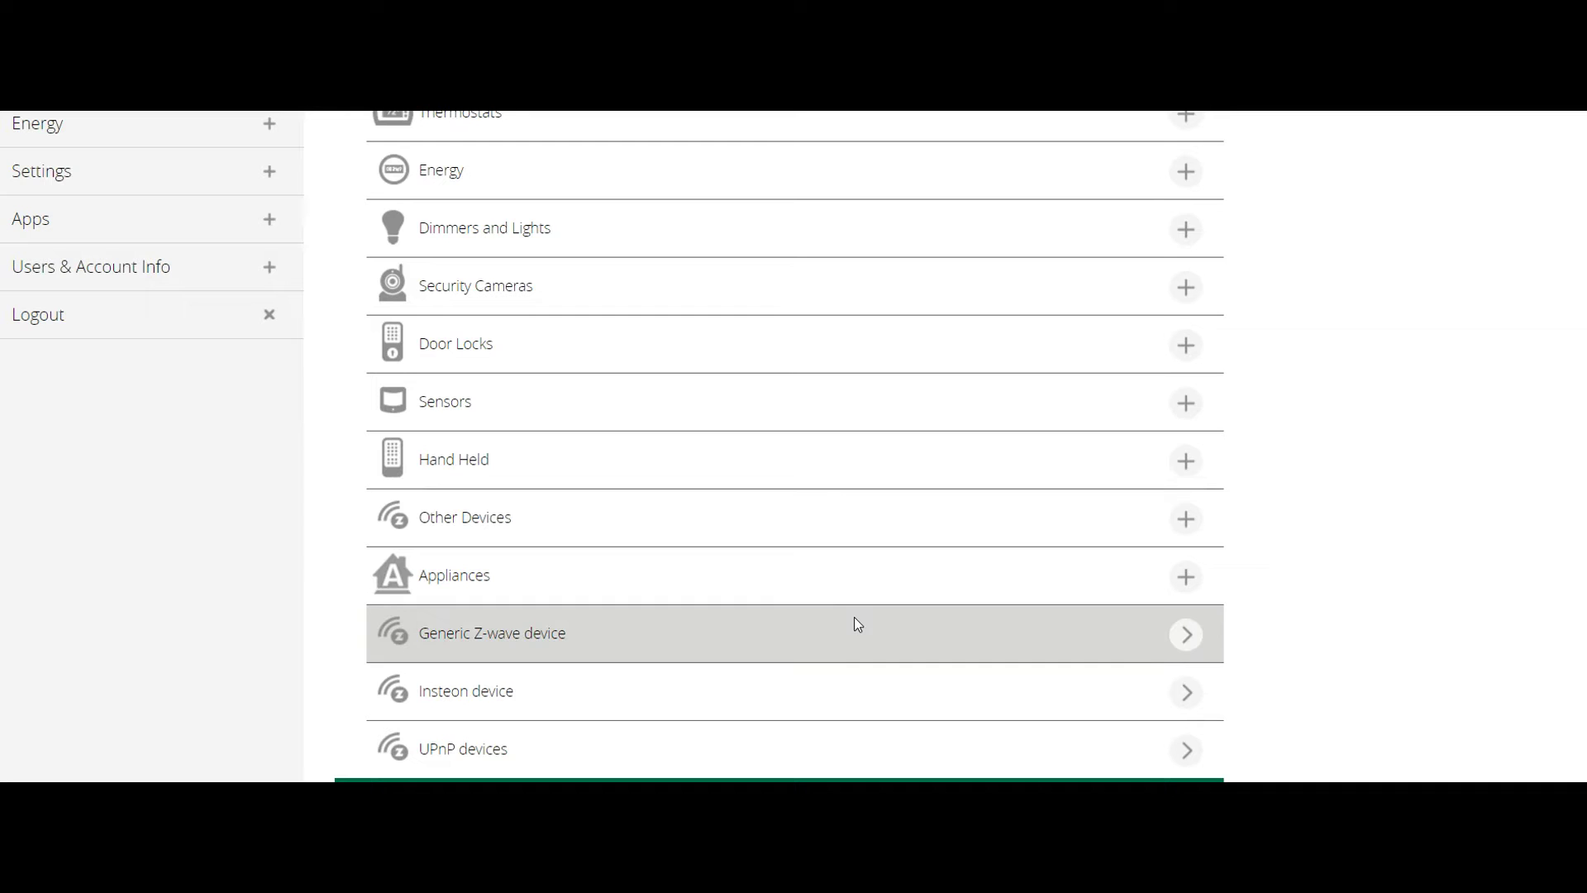
click(1186, 219)
scroll(1039, 230, down, 20)
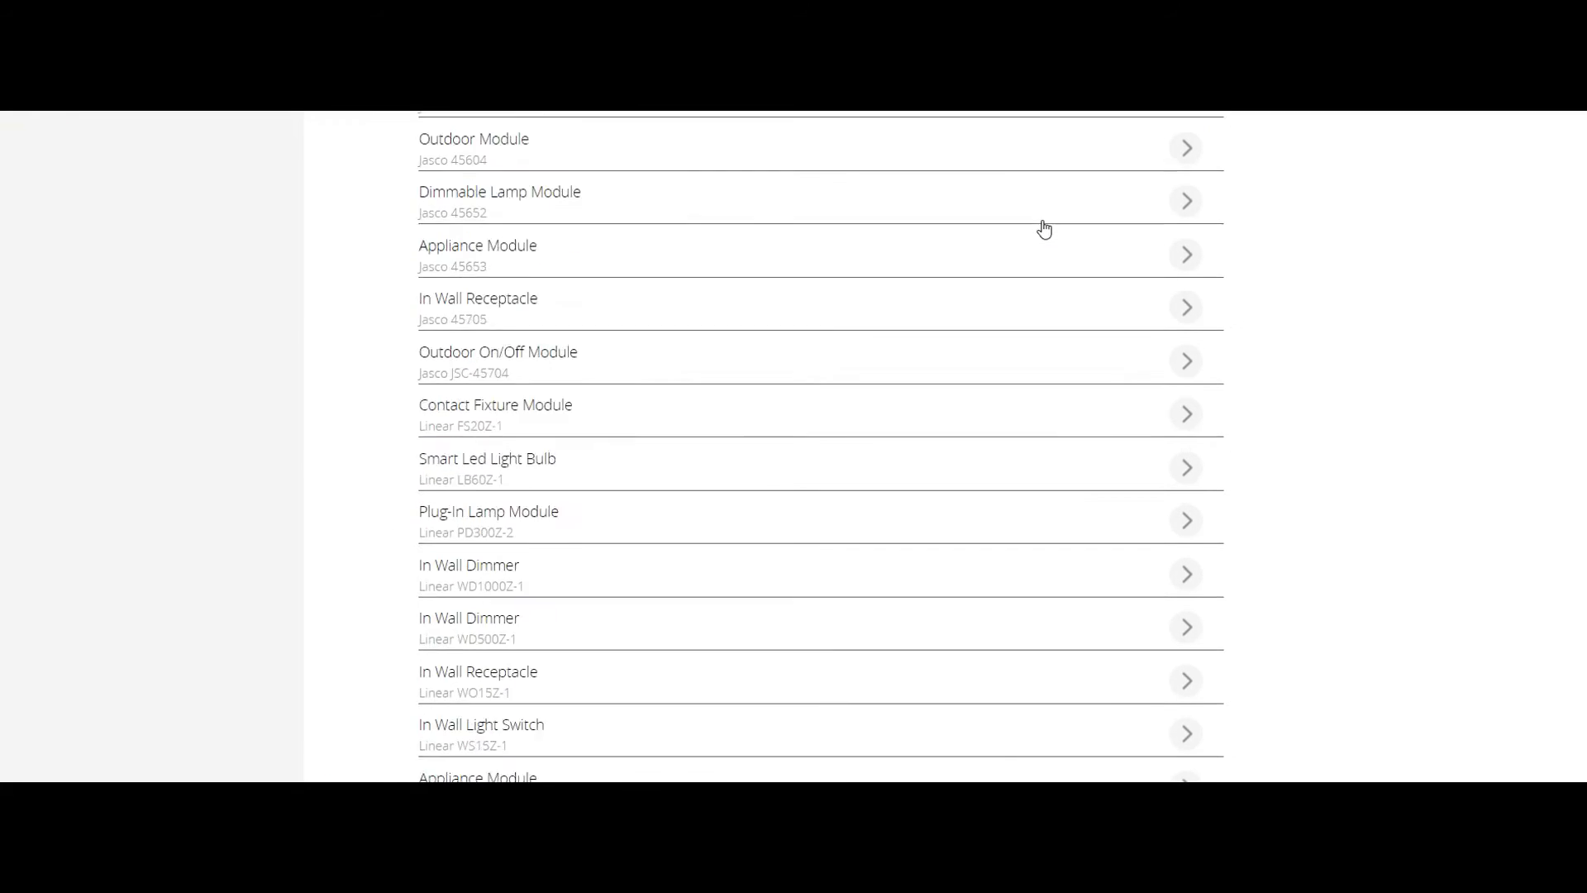
scroll(1043, 228, down, 5)
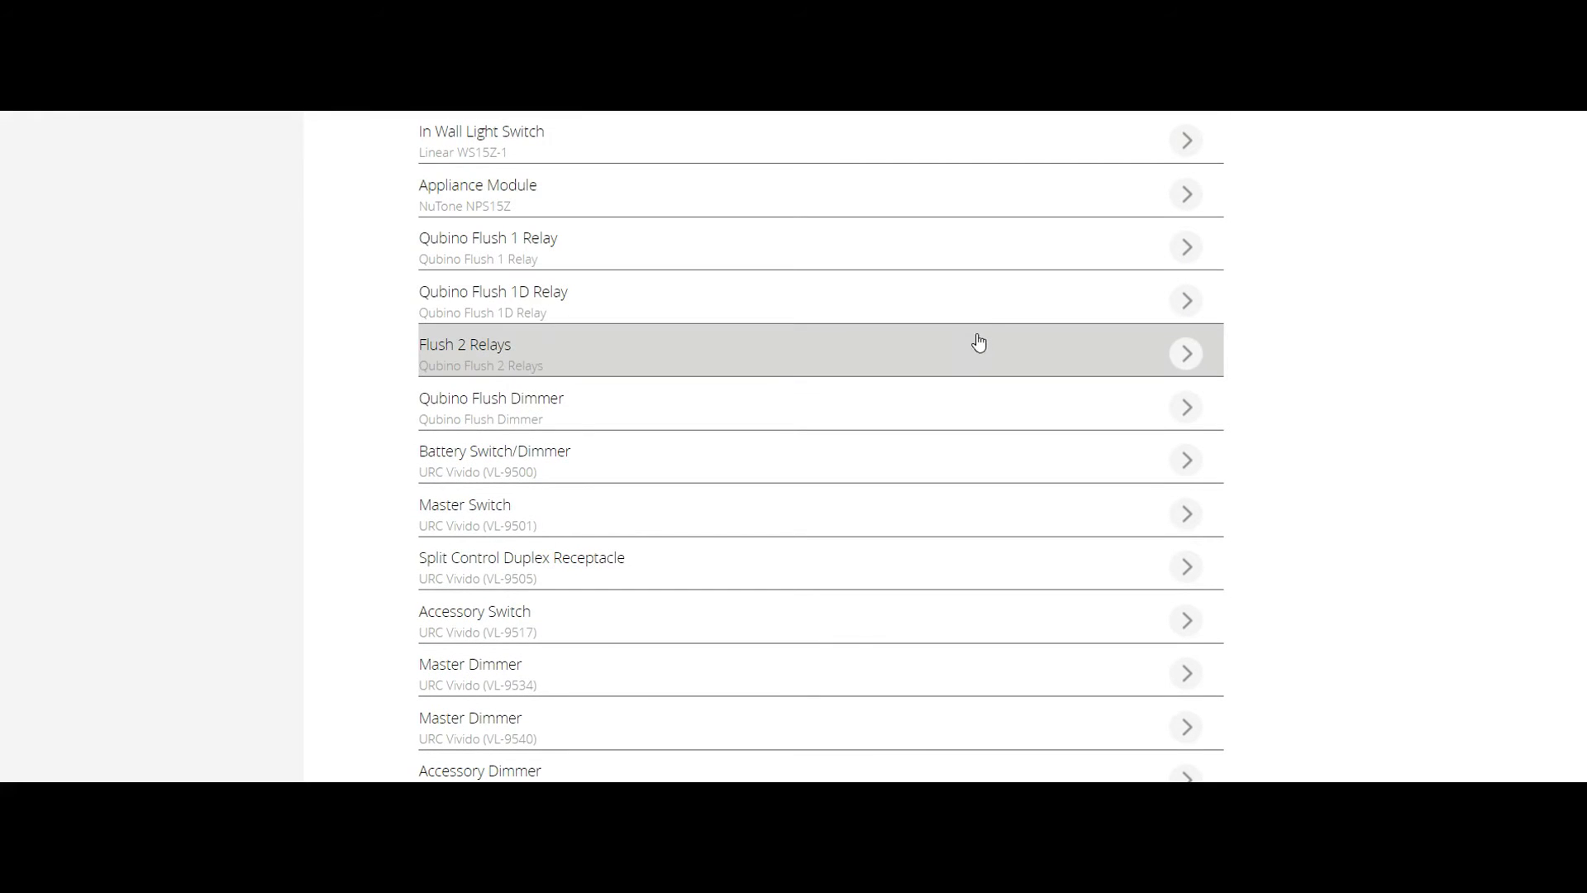
click(976, 353)
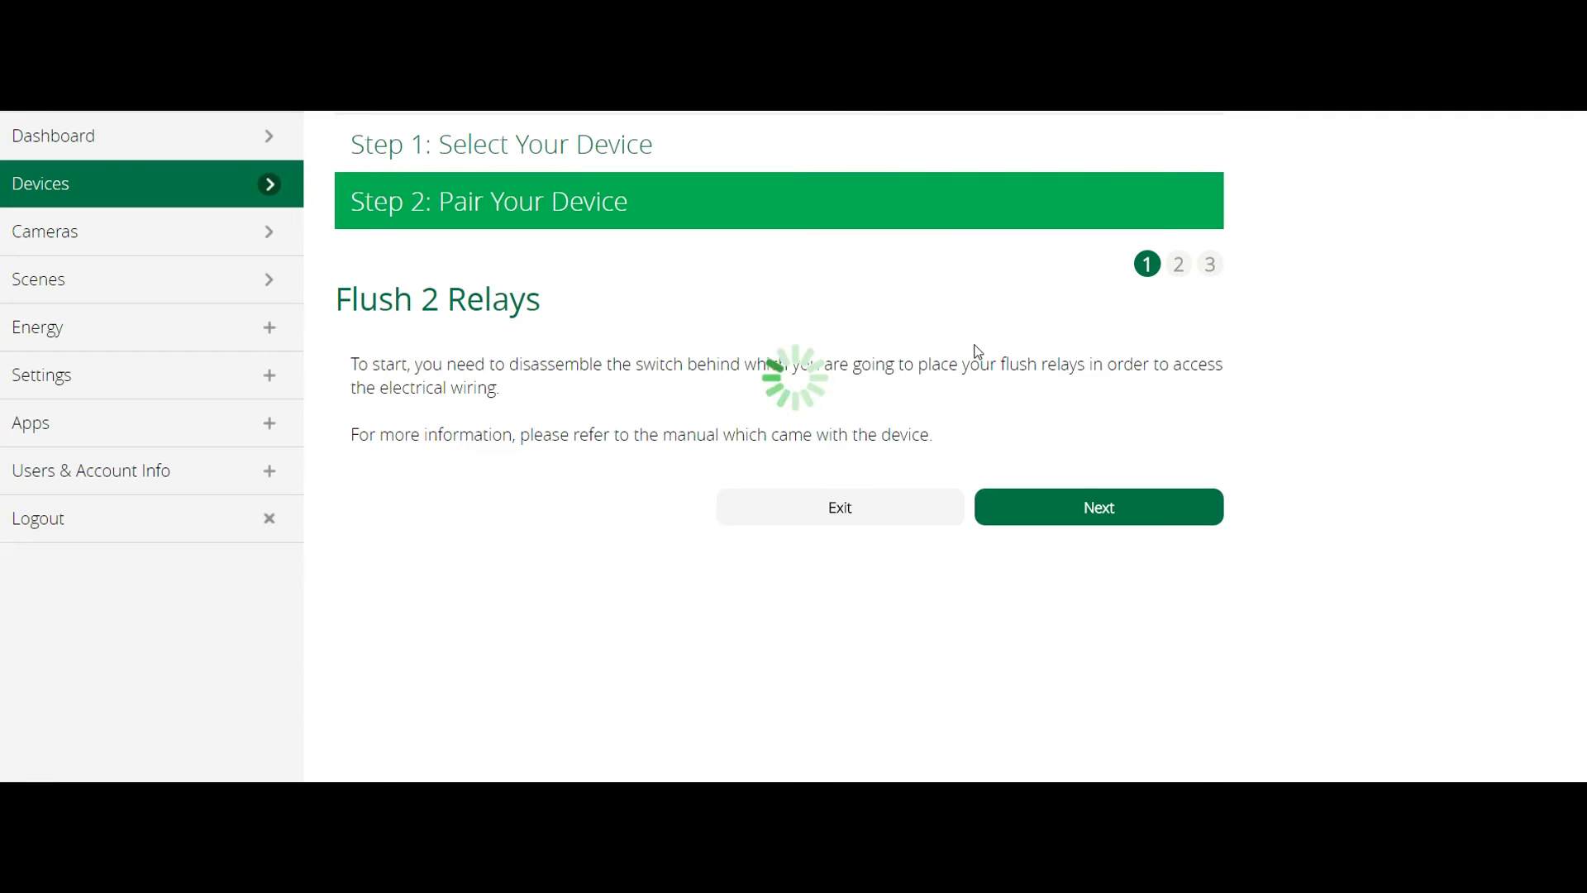
Go through the wiring and pairing instructions to pair the Flush 2 Relays device.
click(1046, 530)
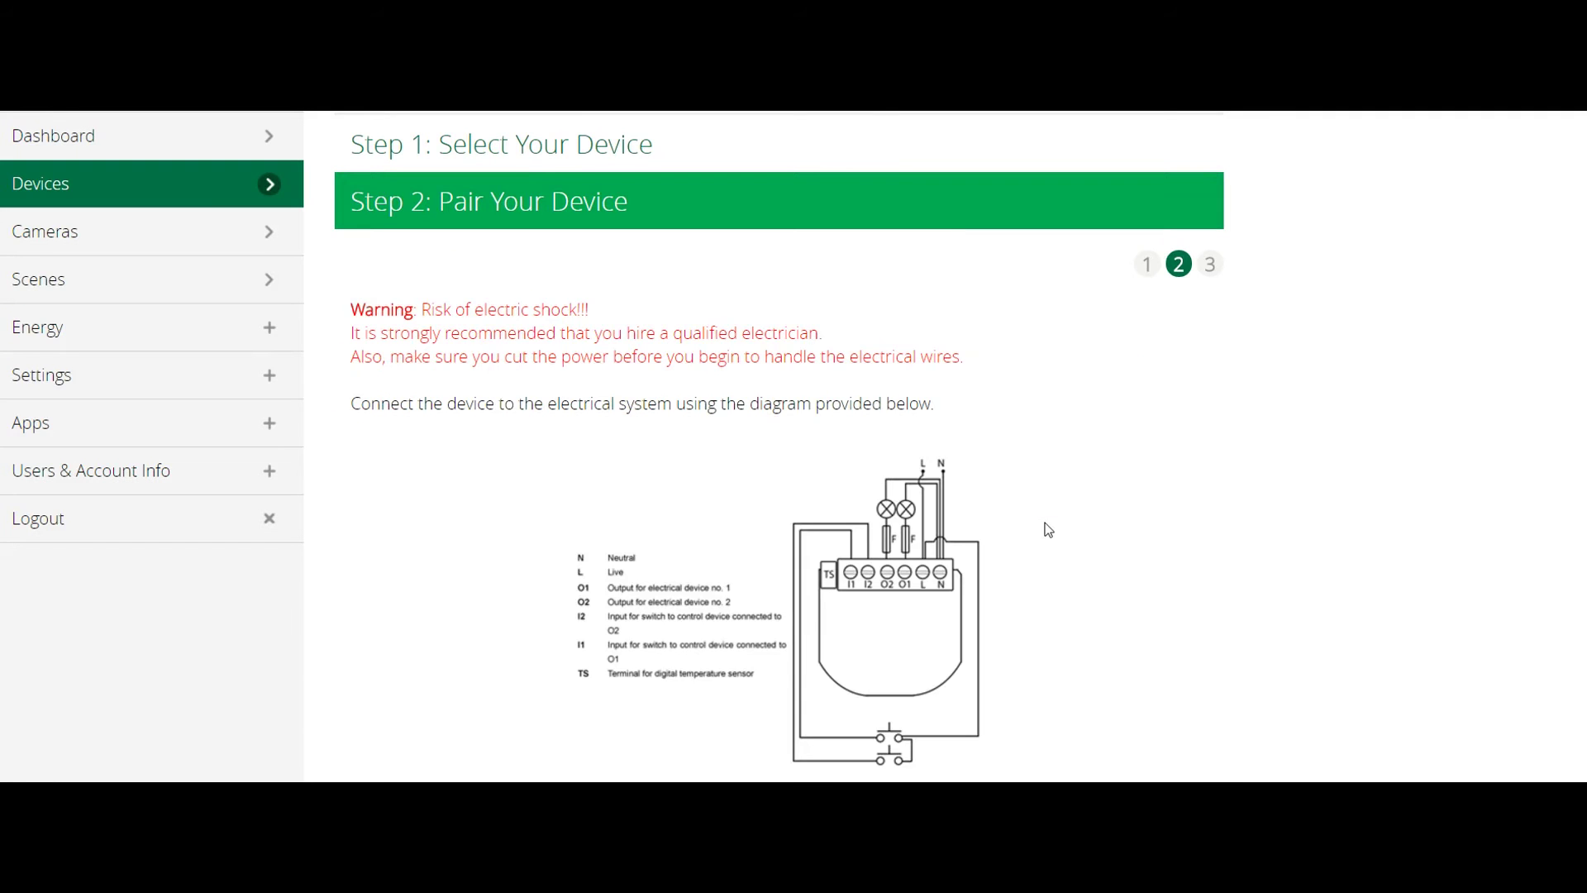
scroll(1044, 527, down, 1)
click(1093, 777)
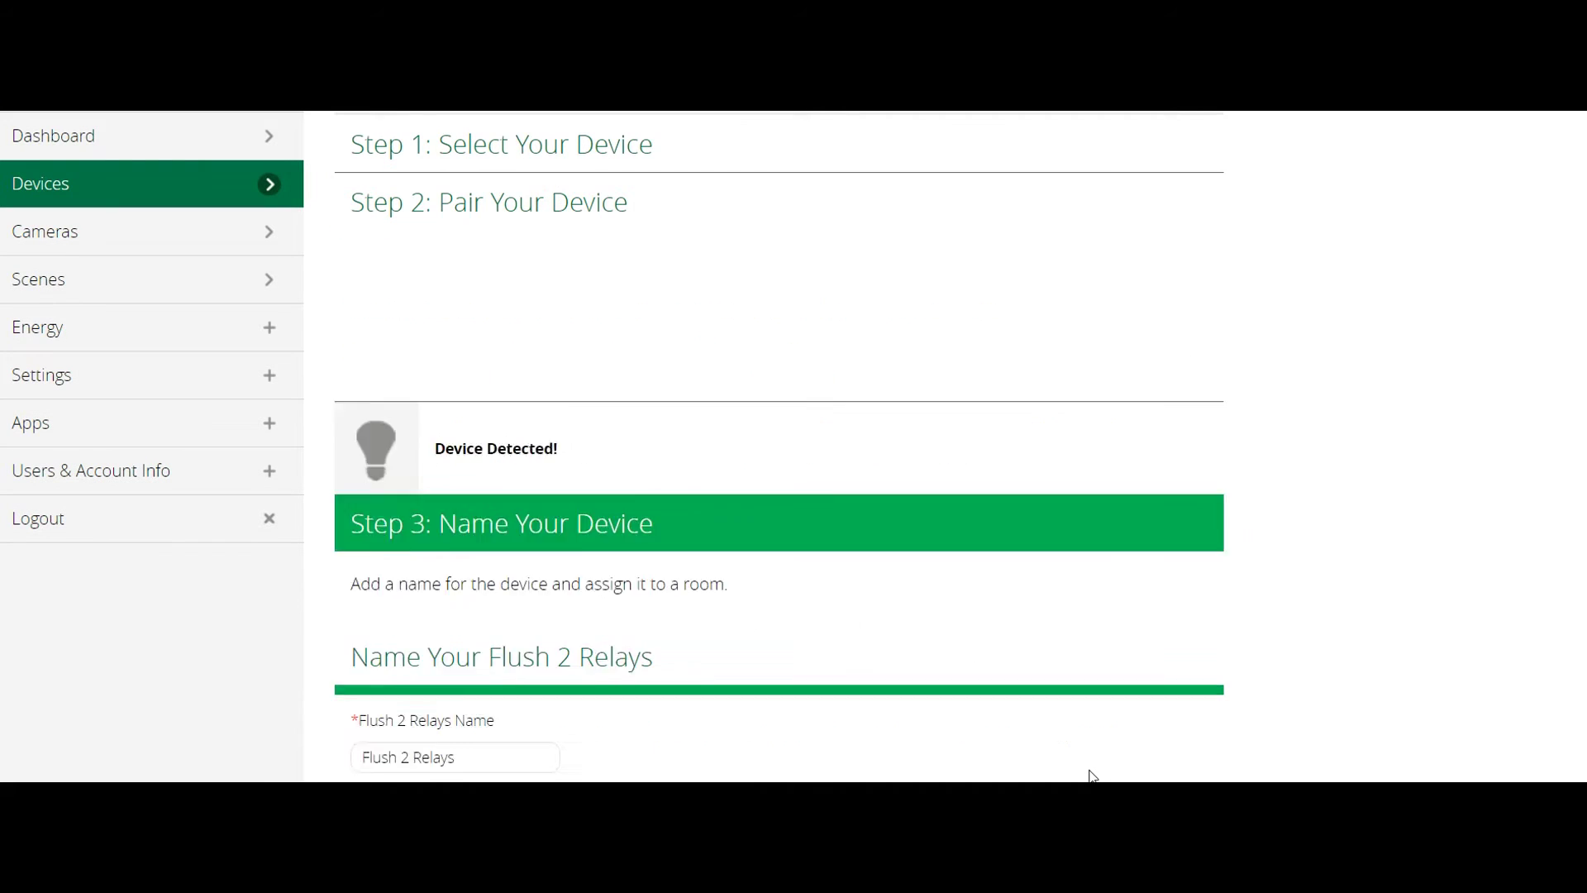
Name the newly paired Flush 2 Relays device "0 Toilet".
click(514, 595)
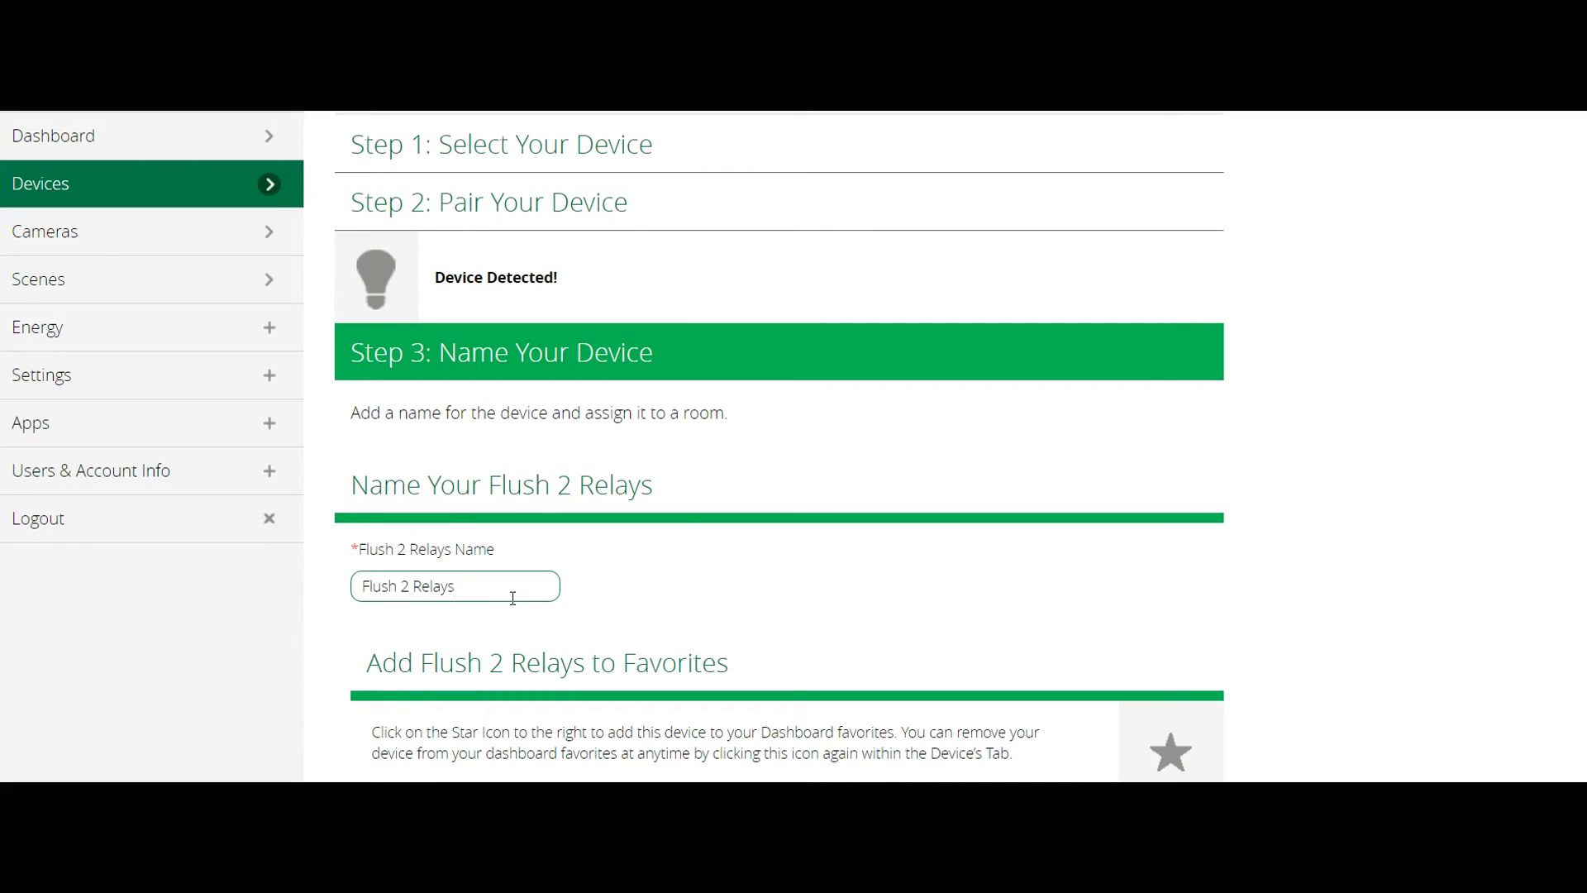
key(BackSpace)
key(BackSpace)
key(BackSpace)
key(BackSpace)
key(BackSpace)
key(BackSpace)
key(BackSpace)
key(BackSpace)
key(BackSpace)
key(BackSpace)
key(BackSpace)
key(BackSpace)
key(BackSpace)
key(BackSpace)
text(0 Toilet)
scroll(414, 603, down, 4)
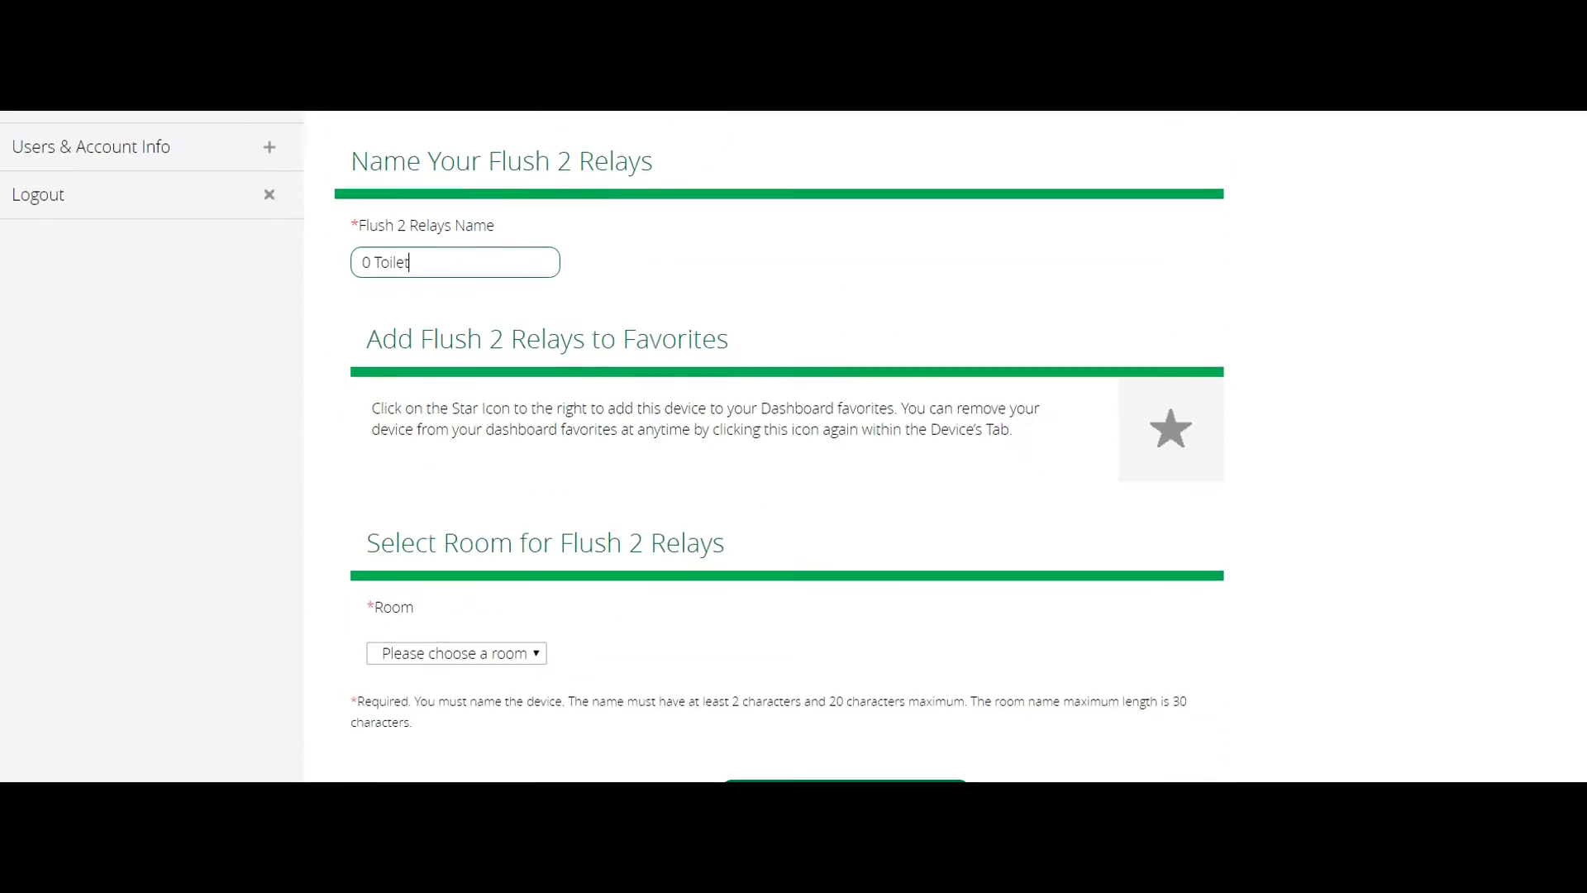
Assign the new device to the room "0 Gang begane grond" and finish the device setup.
click(531, 628)
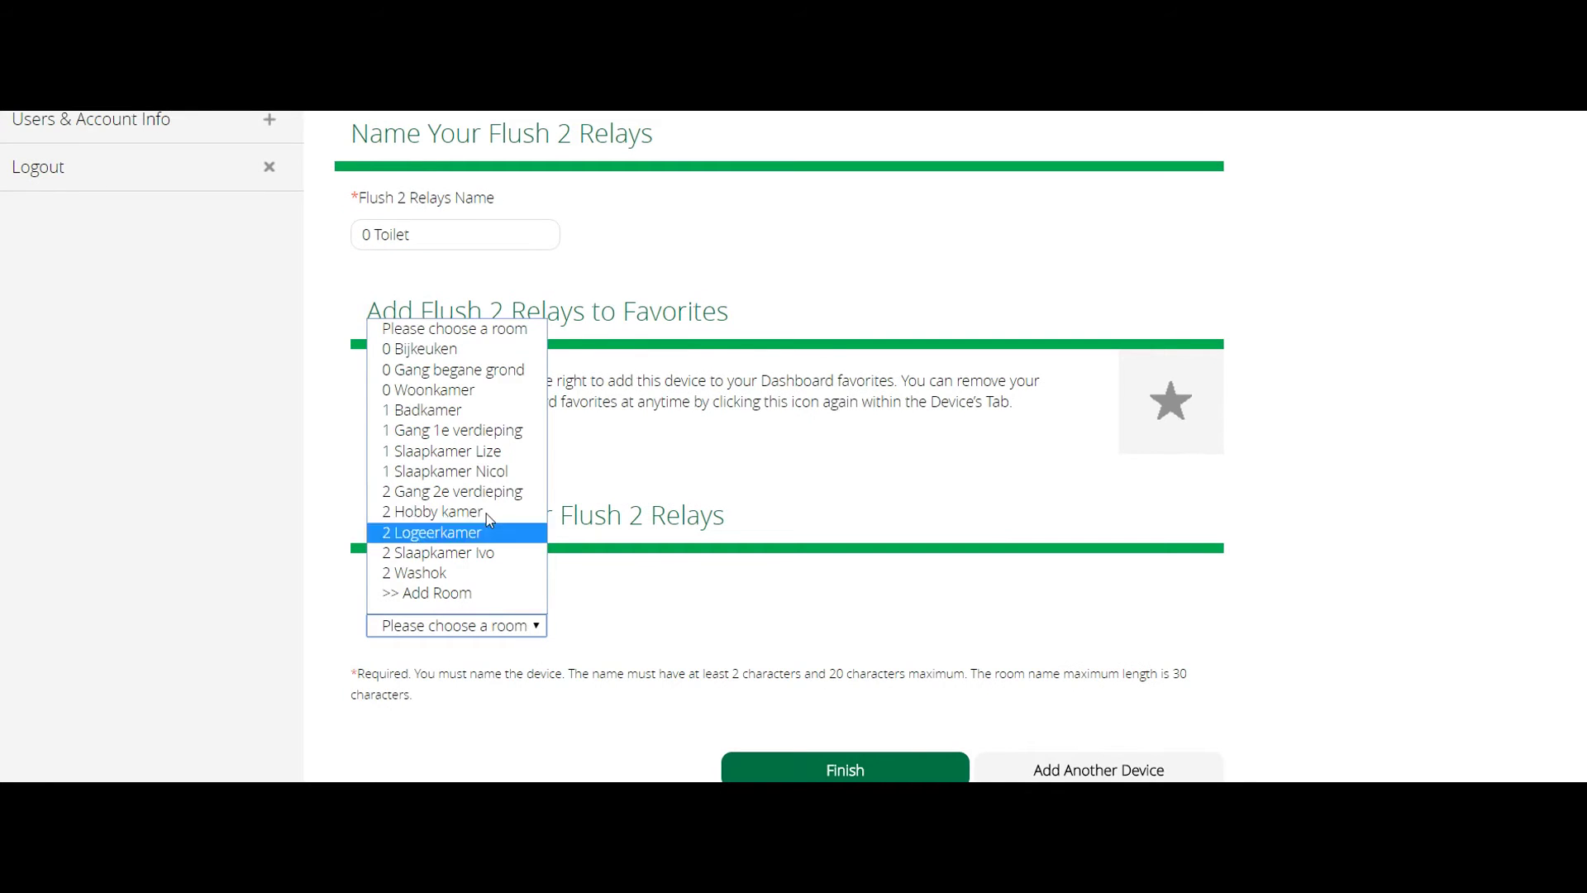
click(493, 371)
click(868, 762)
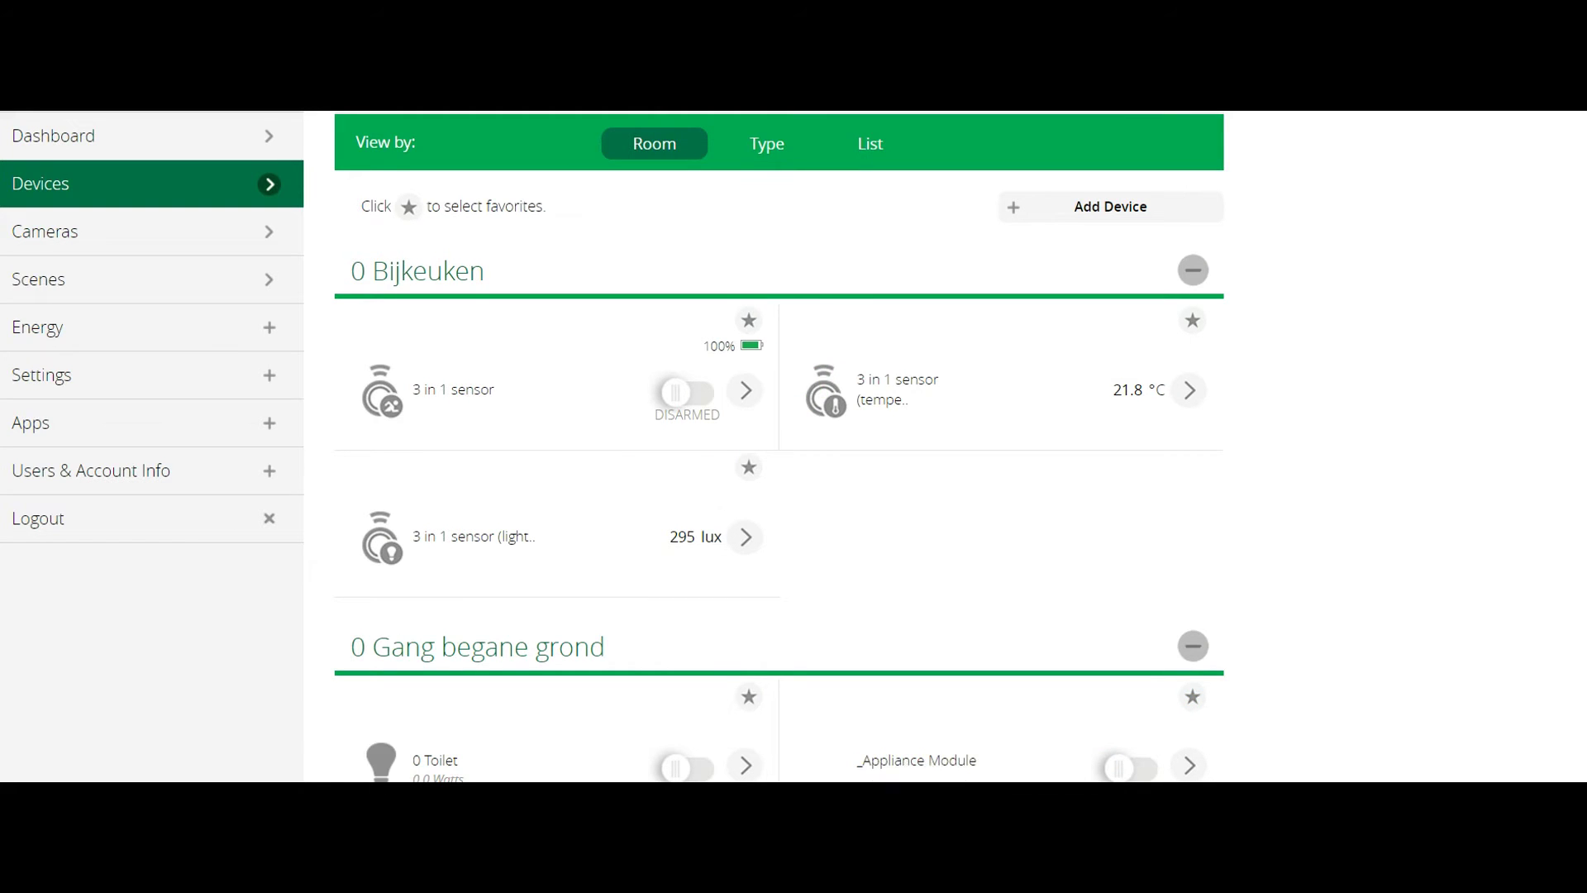
Rename the 0 Toilet device to "Toilet begane grond" and save the change.
scroll(868, 754, down, 3)
click(744, 490)
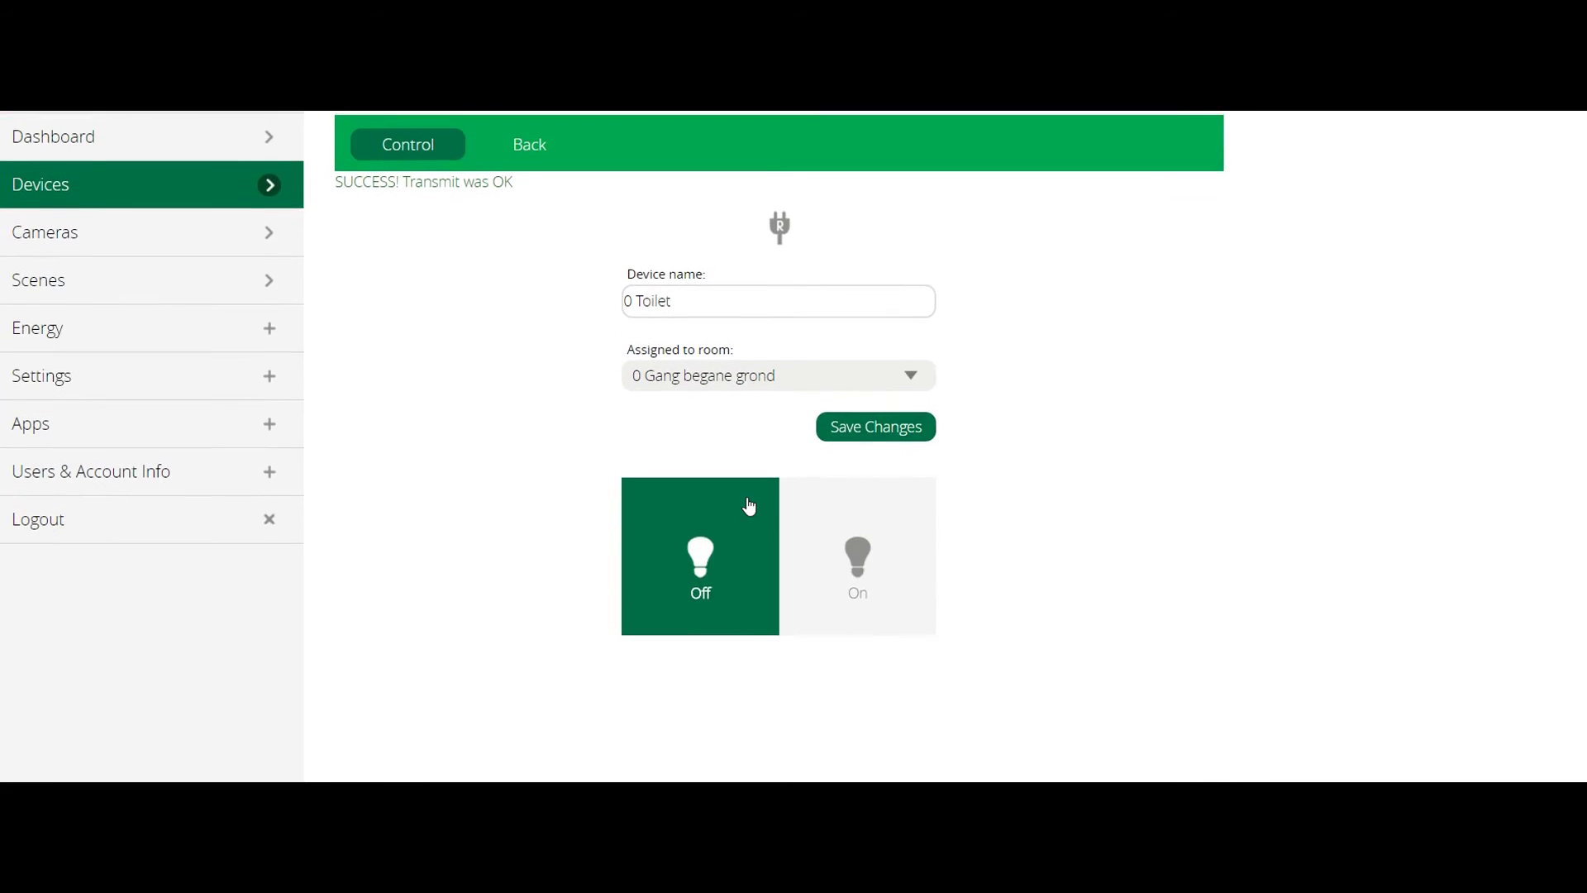
click(671, 279)
key(ctrl+a)
text(Toilet begane )
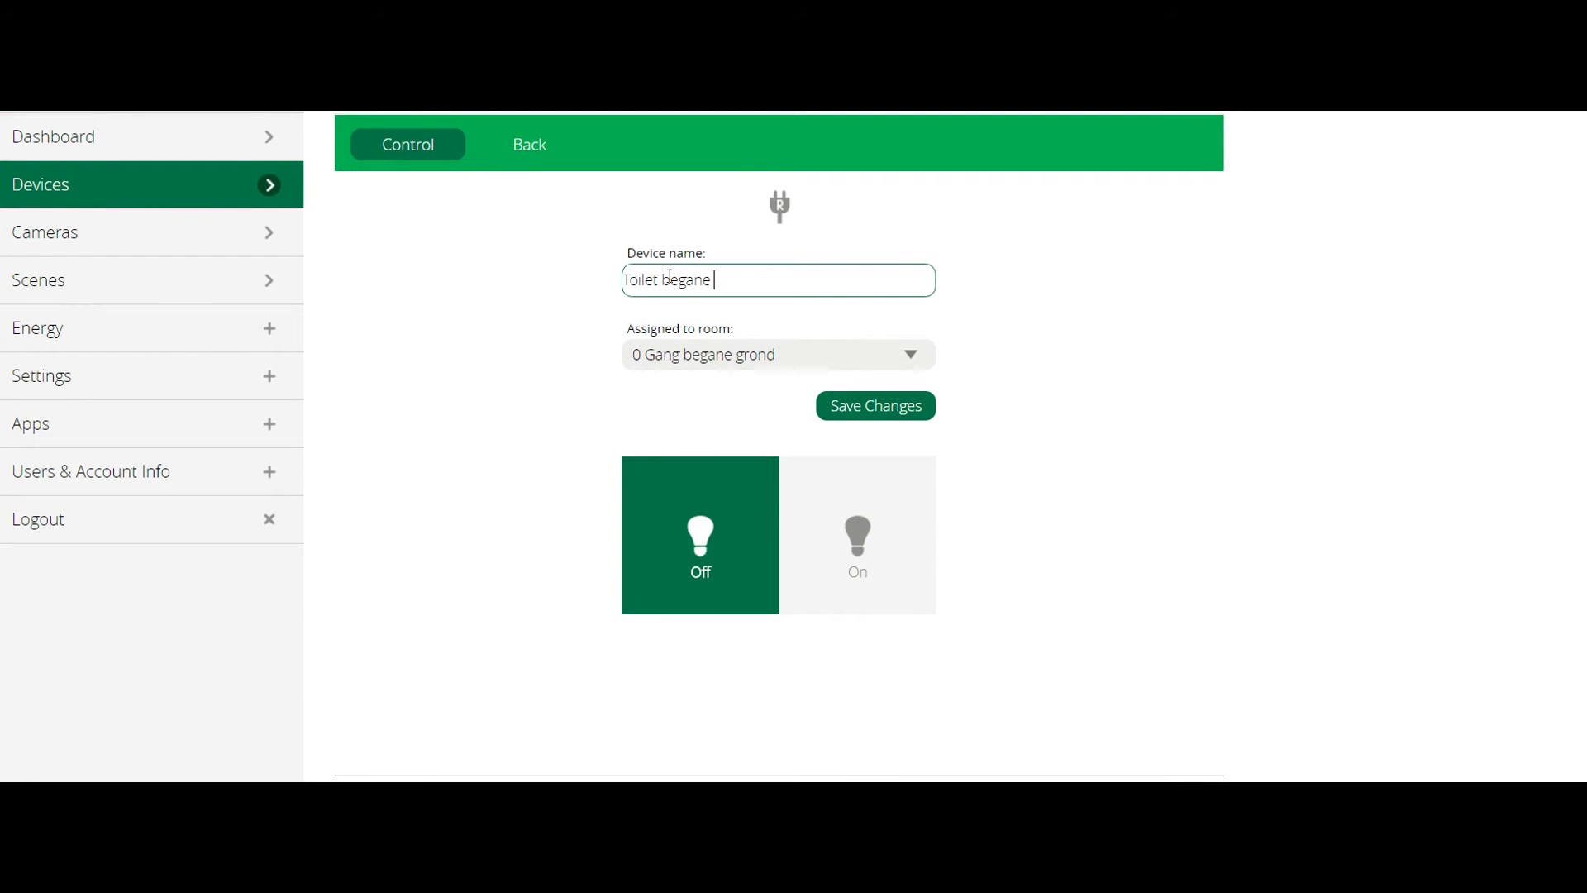
text(grond)
click(861, 407)
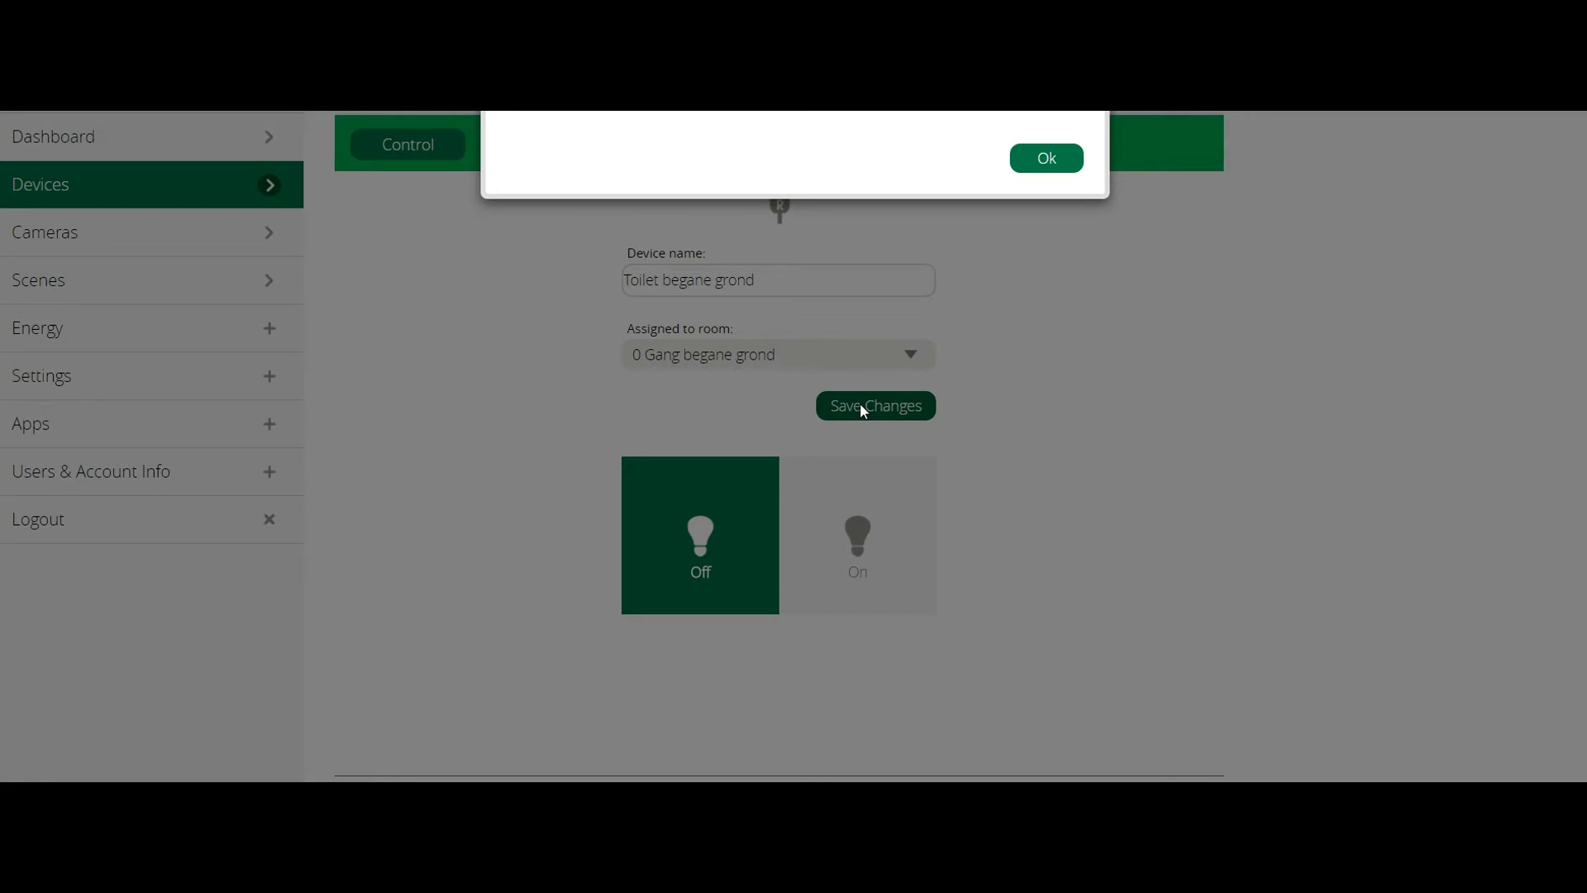
click(1044, 158)
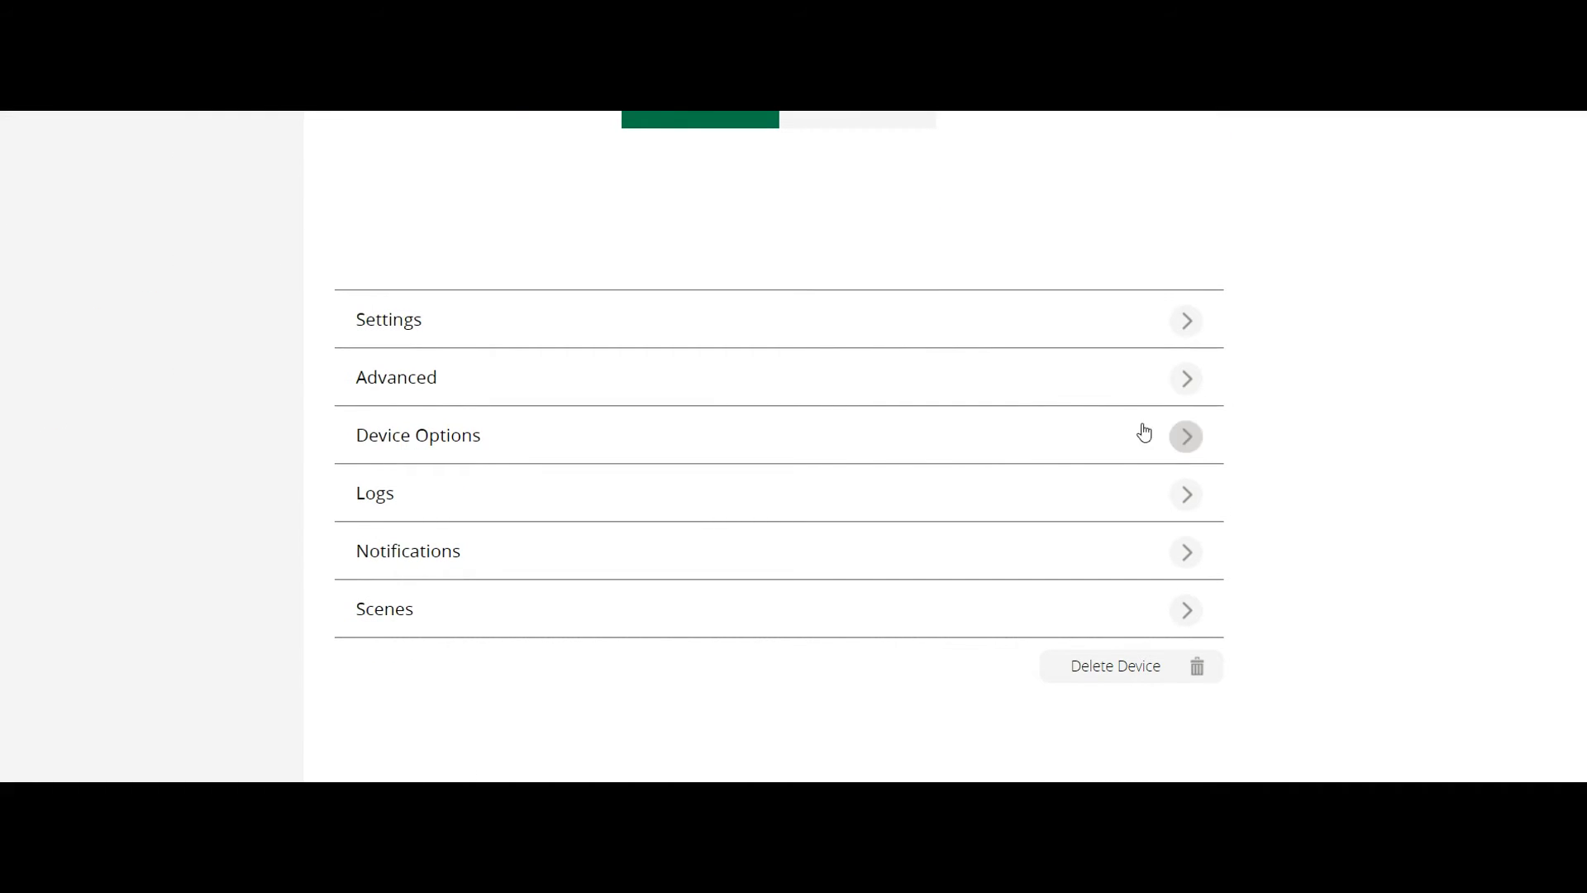
Add a configuration setting for variable 1 as monitor only in the toilet relay's device options and save it.
scroll(1203, 443, up, 5)
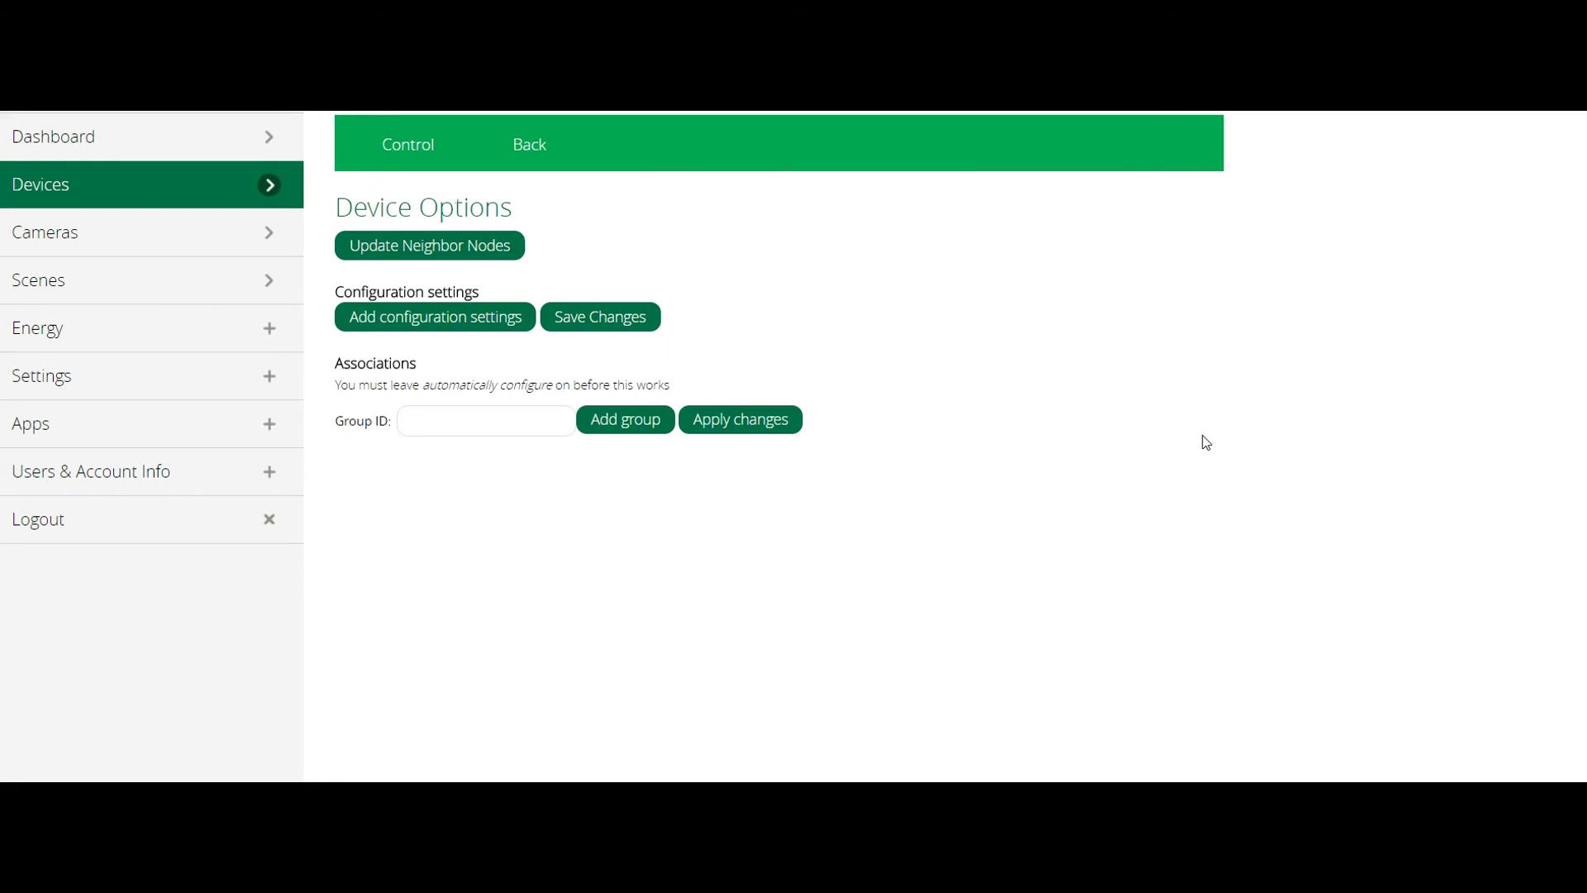
click(461, 315)
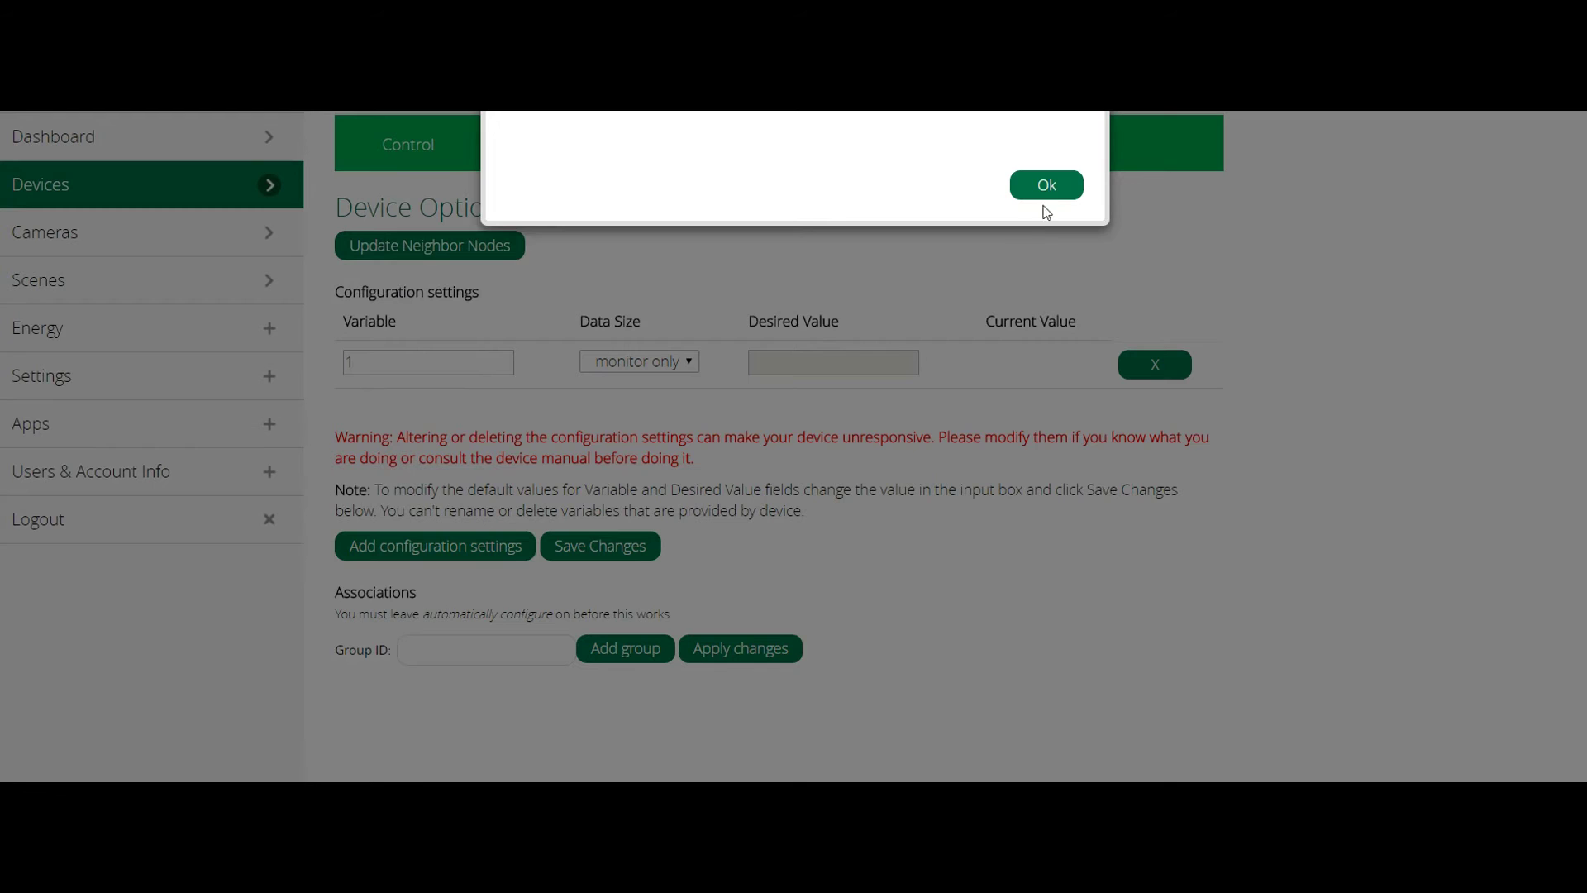
click(1046, 185)
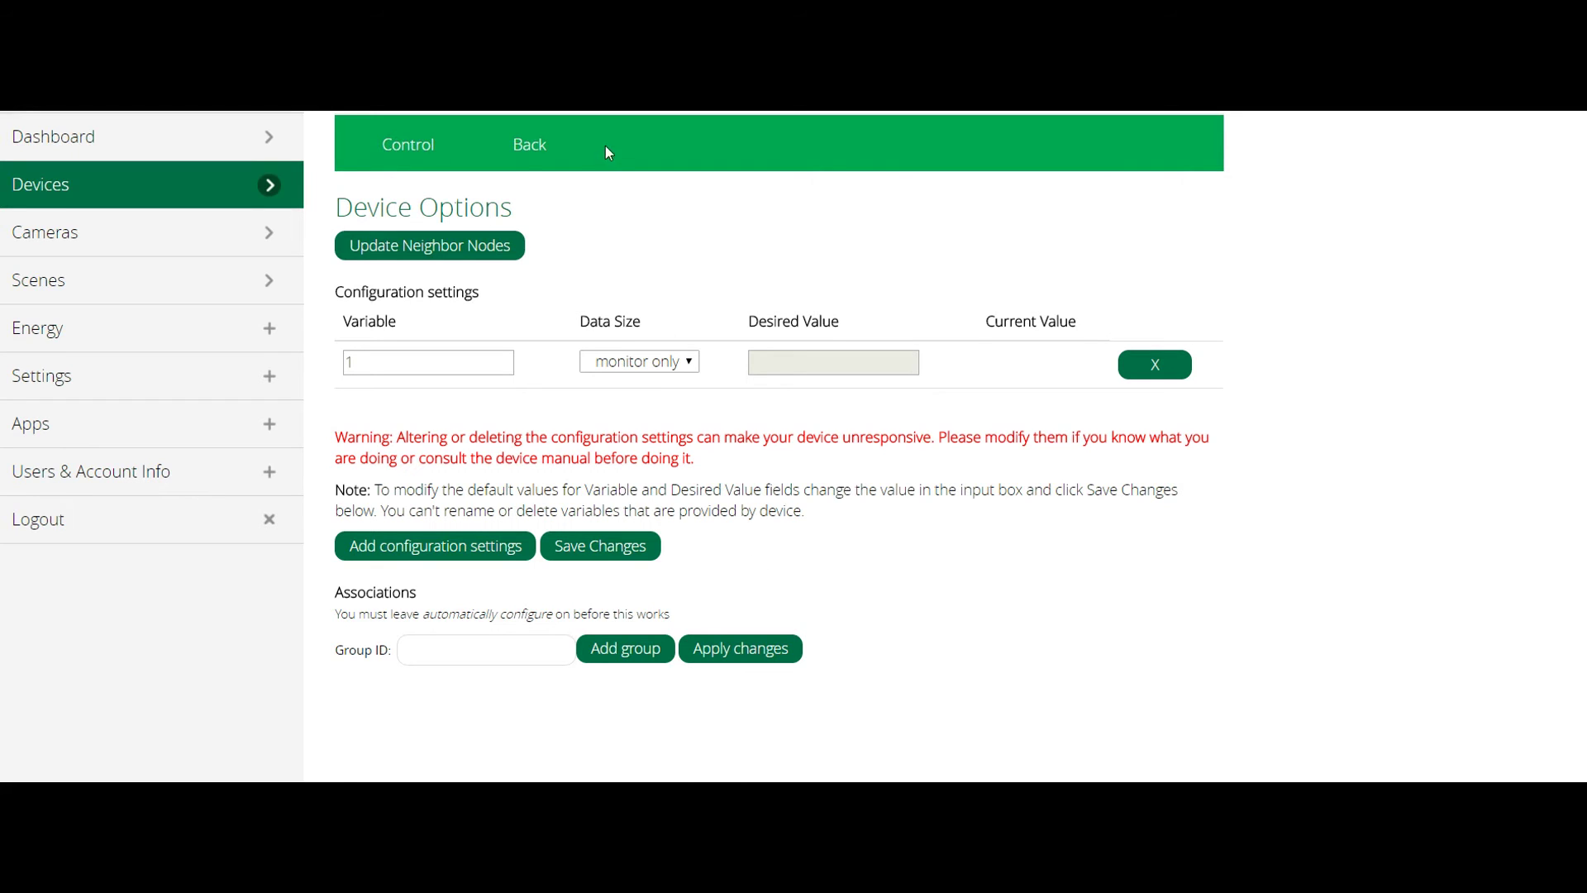
Reopen the toilet relay's device options to check the current value of variable 1.
click(529, 147)
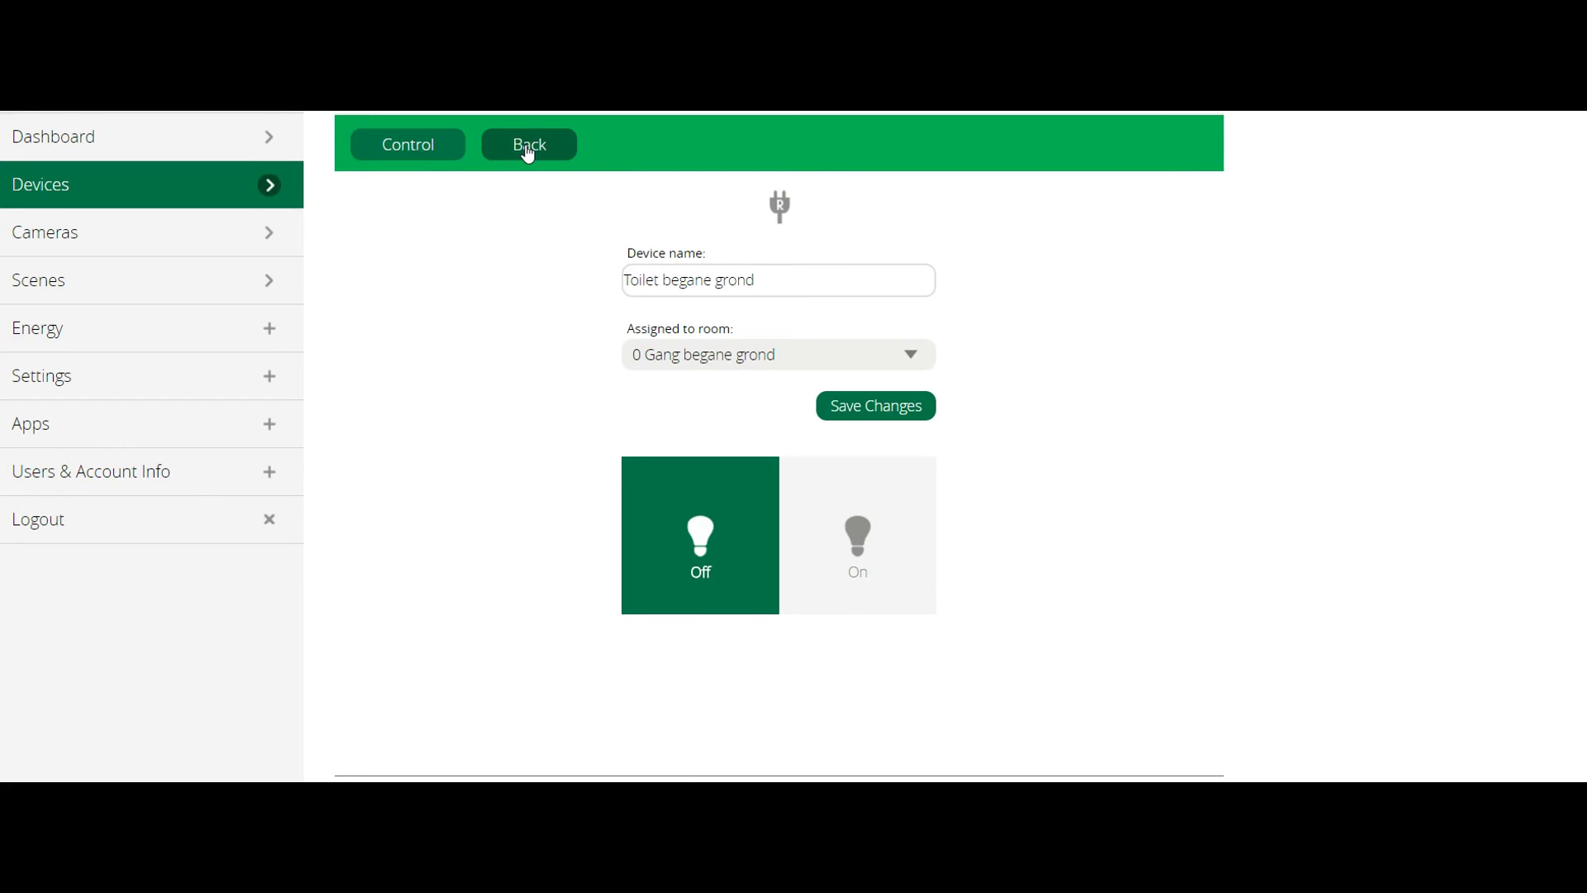
scroll(527, 247, down, 2)
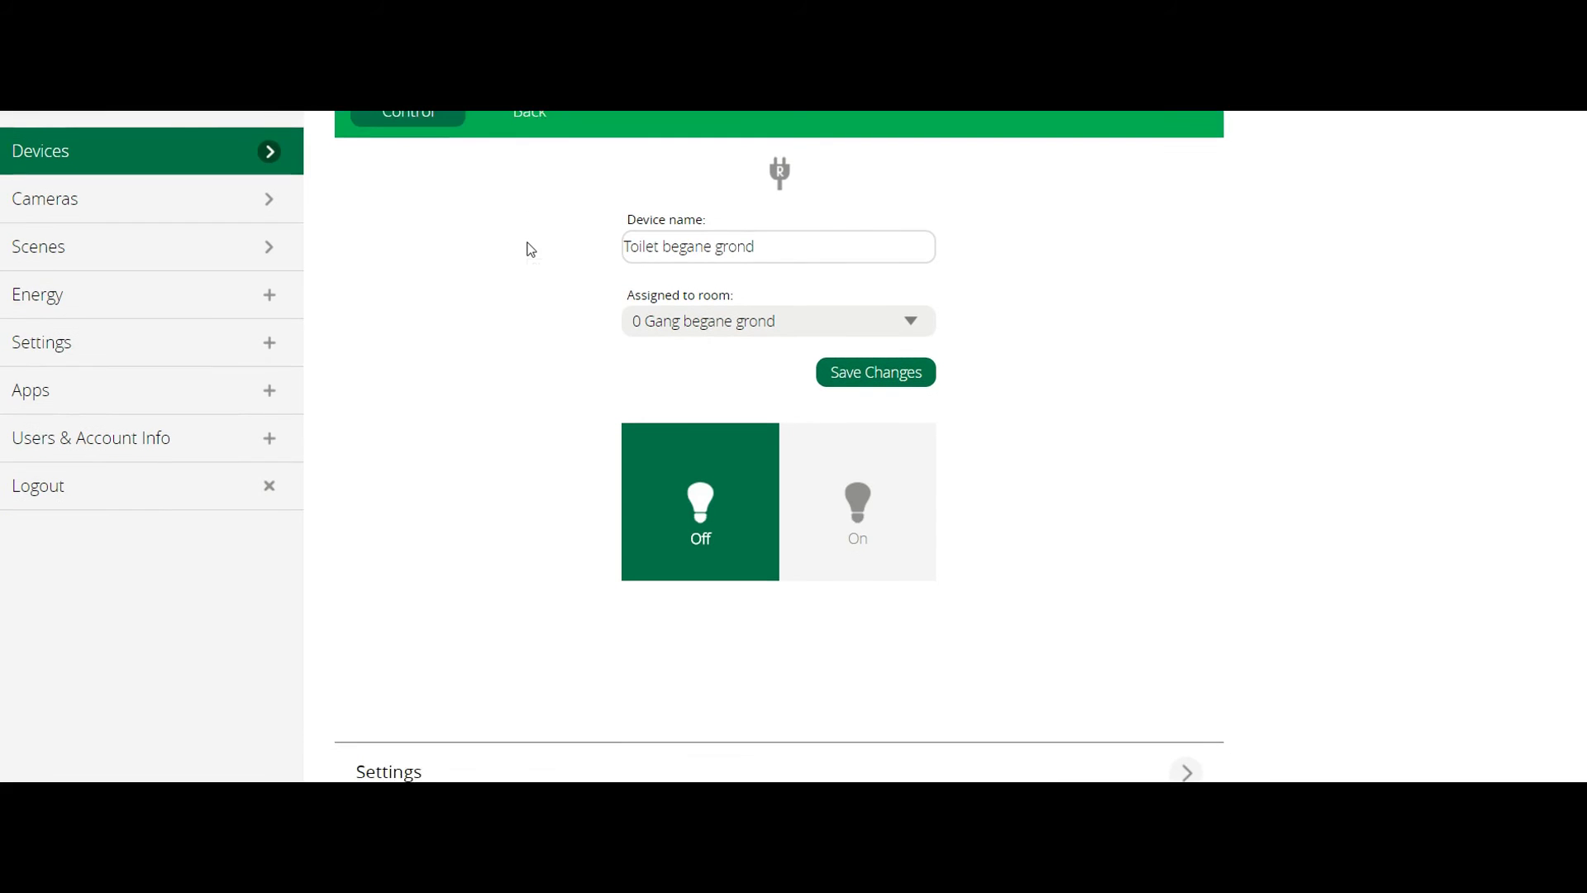
scroll(529, 248, down, 3)
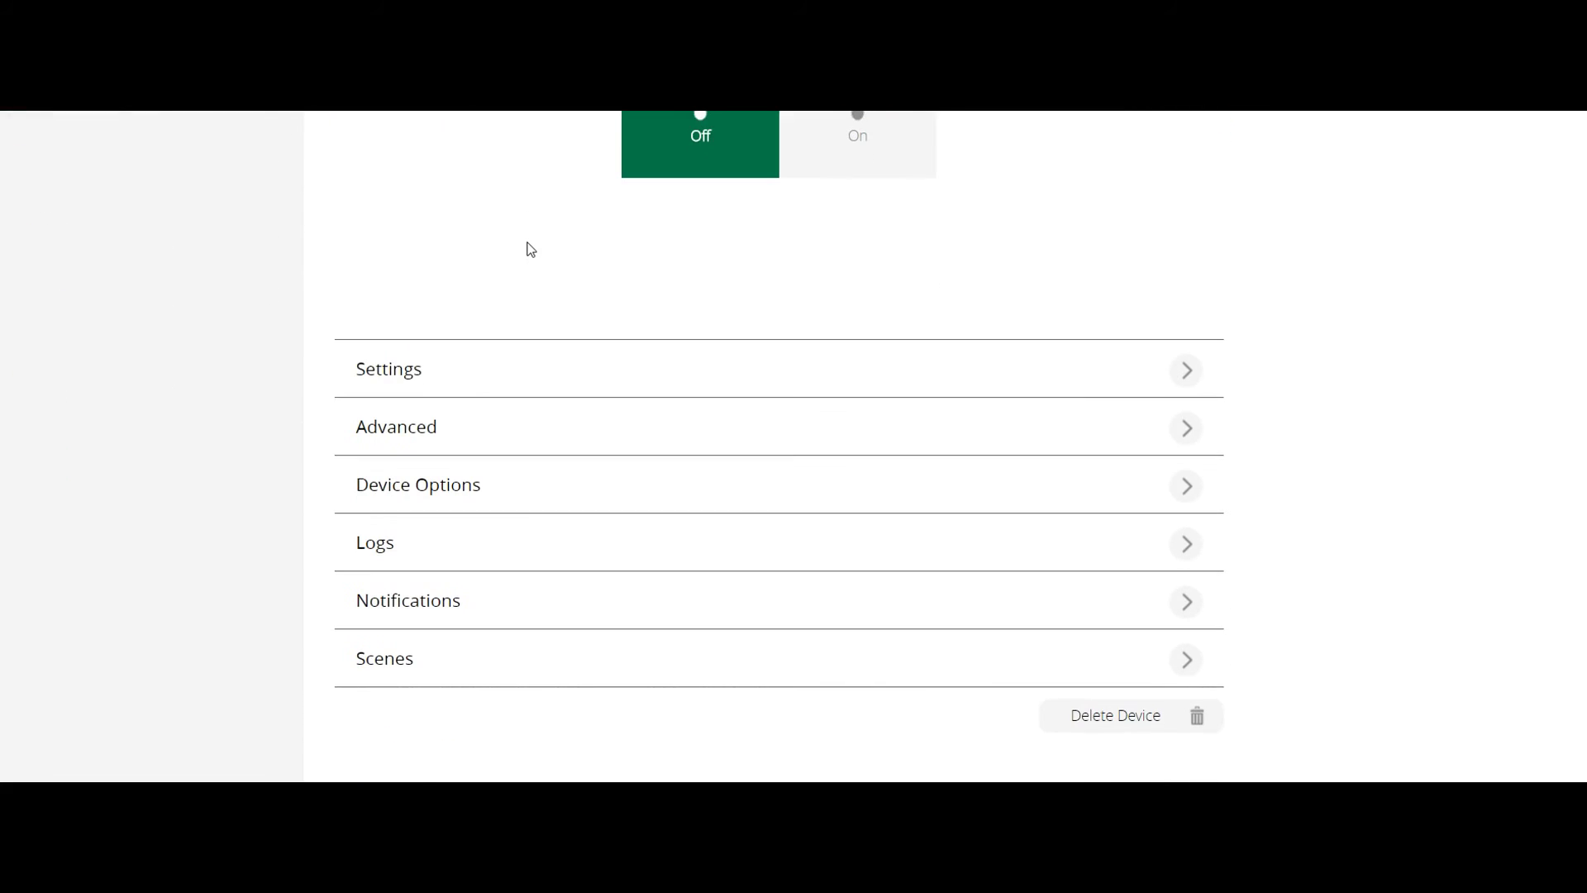
scroll(1121, 488, up, 1)
click(1124, 487)
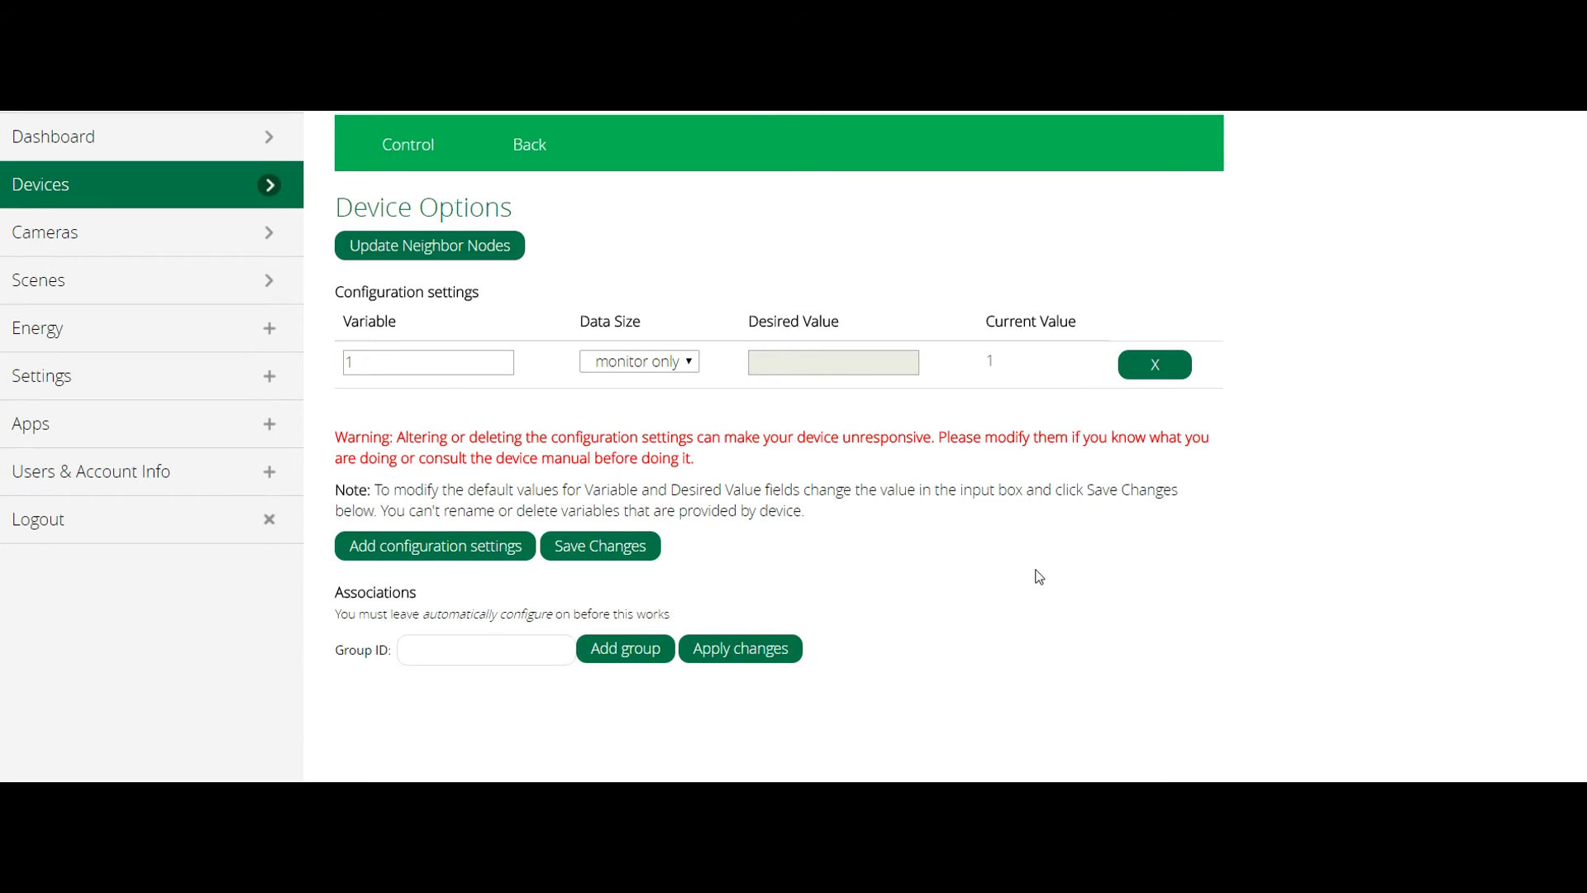
Set variable 1's data size to 1 byte dec, save the configuration settings and leave the device.
click(669, 361)
click(682, 443)
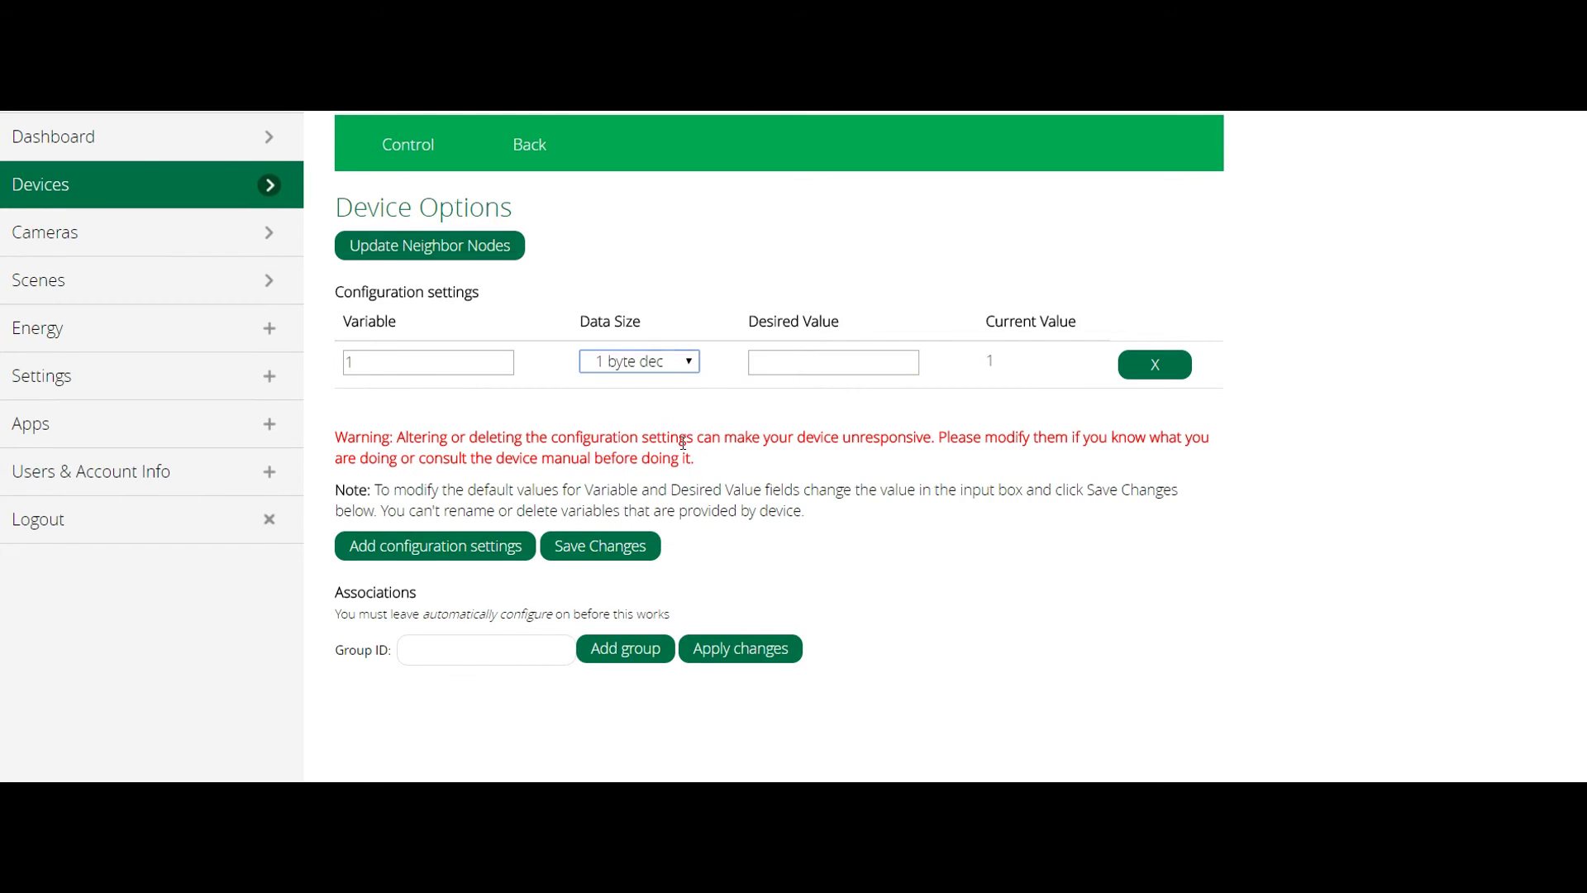
click(772, 358)
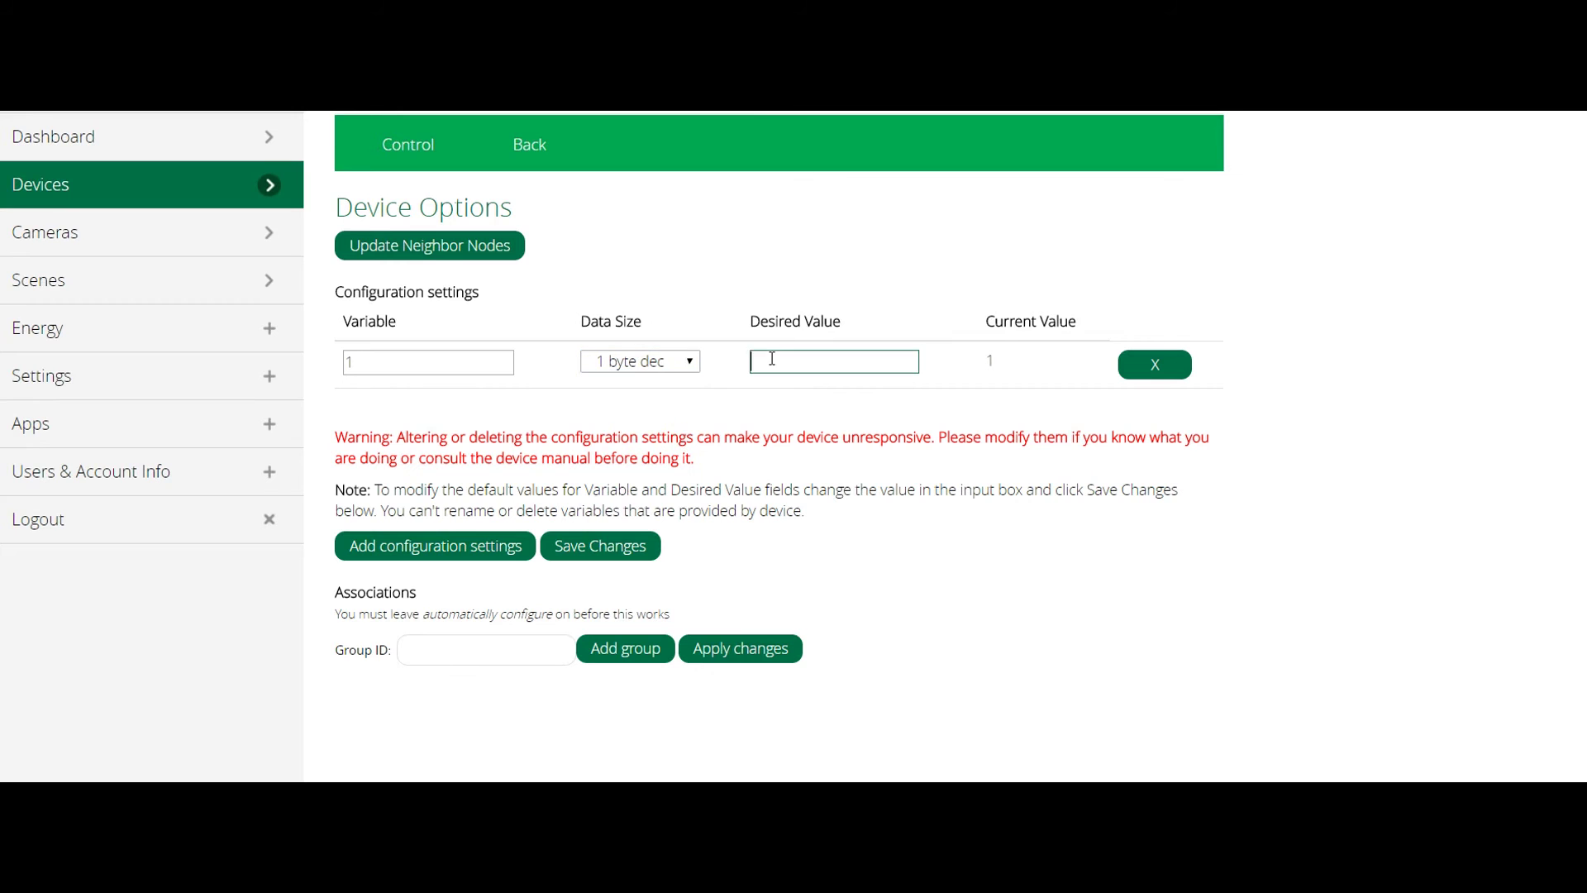
click(627, 552)
click(1050, 189)
click(532, 149)
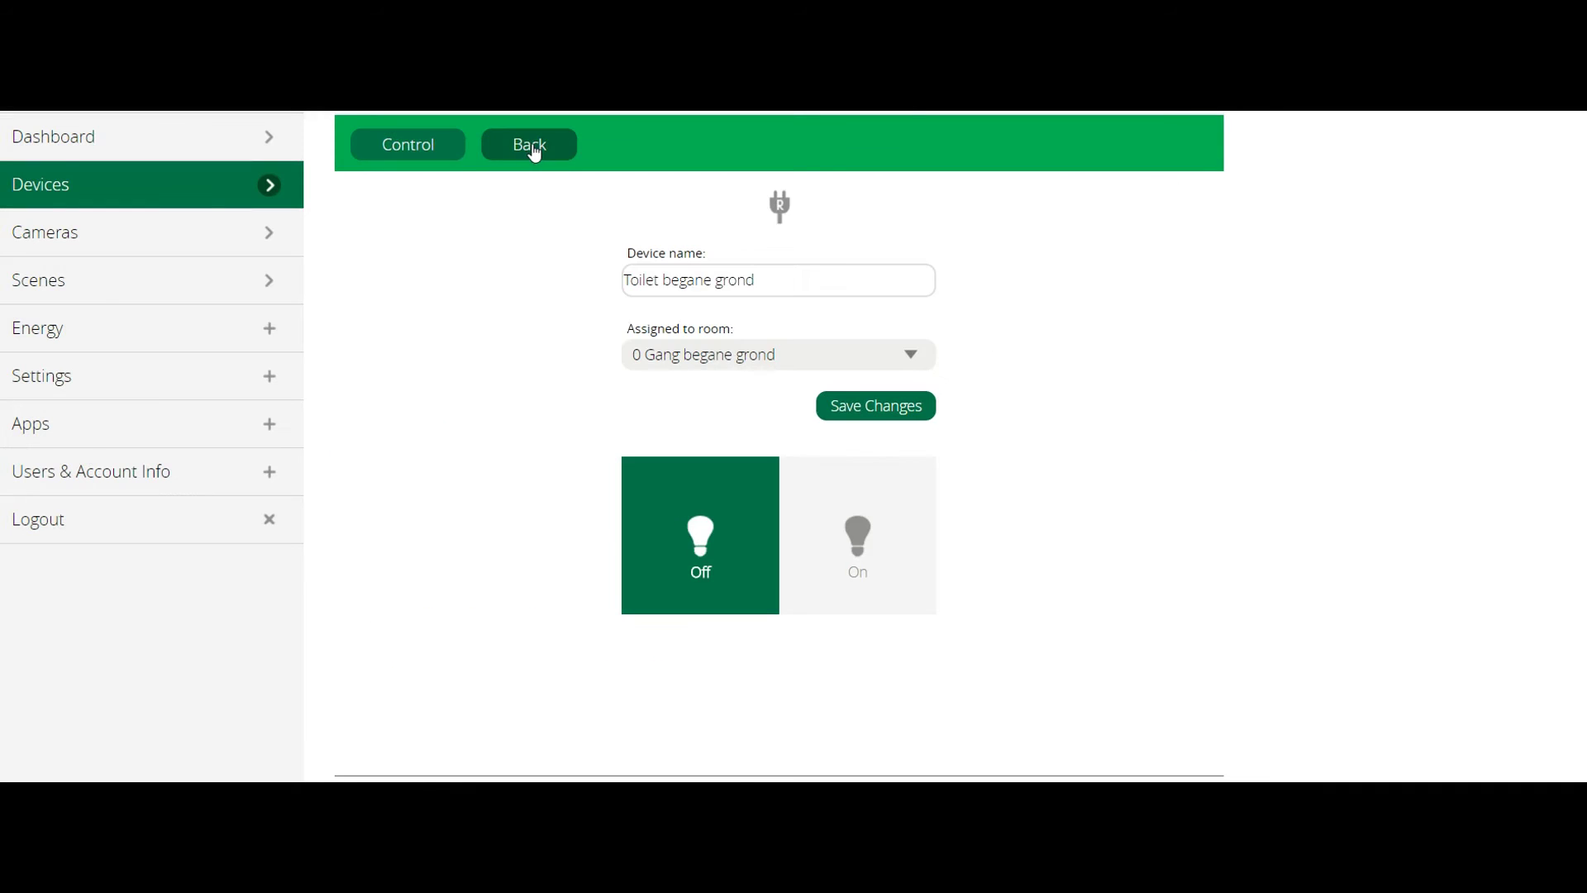
click(531, 149)
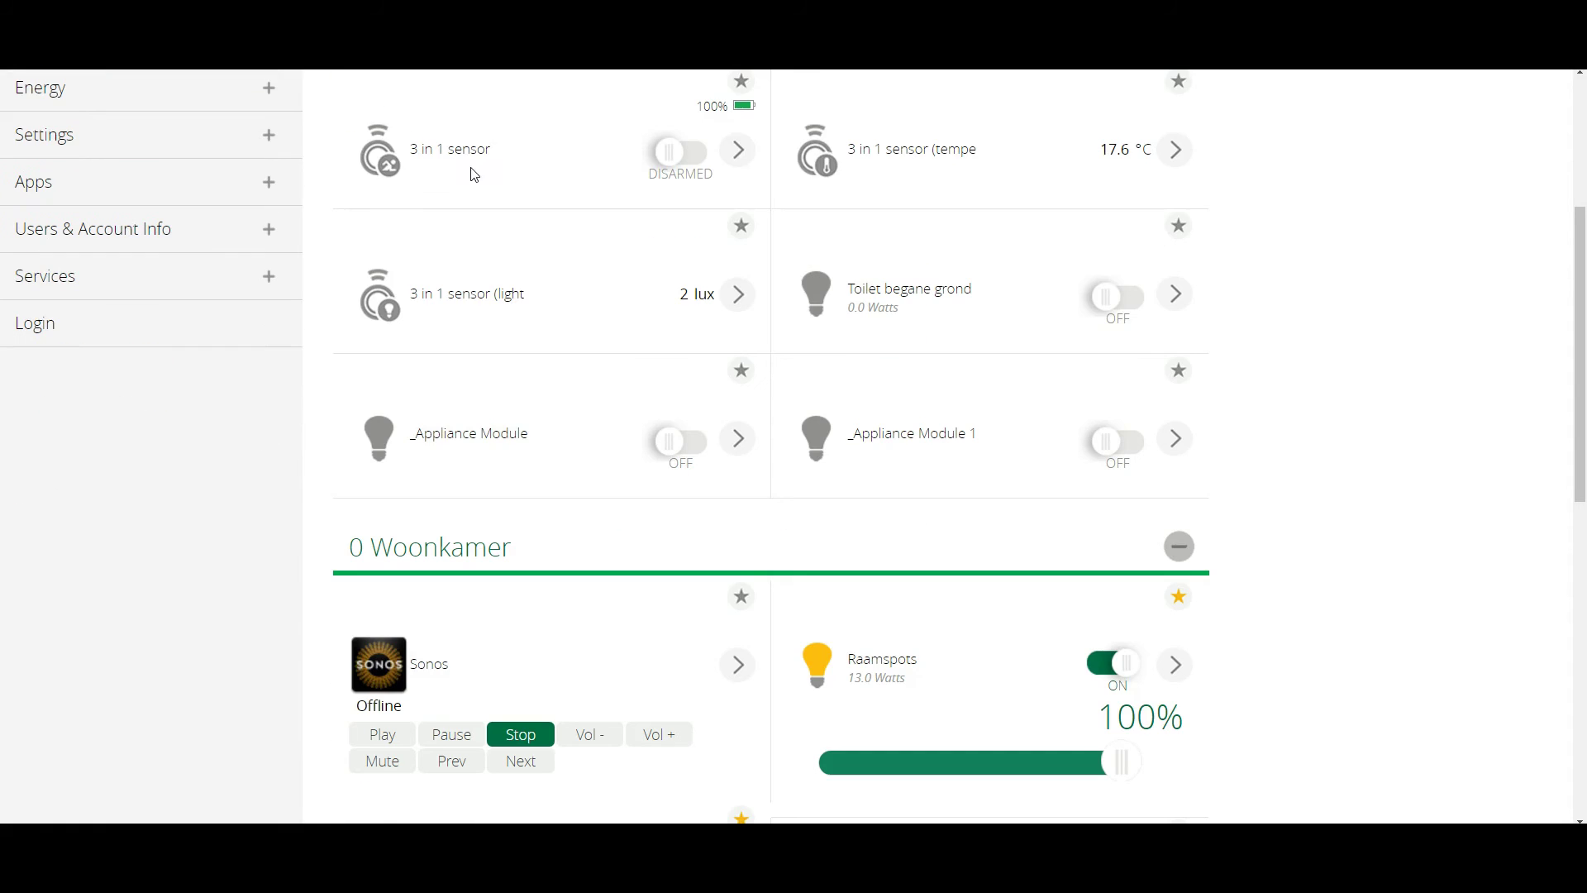
Examine the configuration settings in the device options of the 3 in 1 sensor.
click(738, 161)
scroll(739, 165, down, 6)
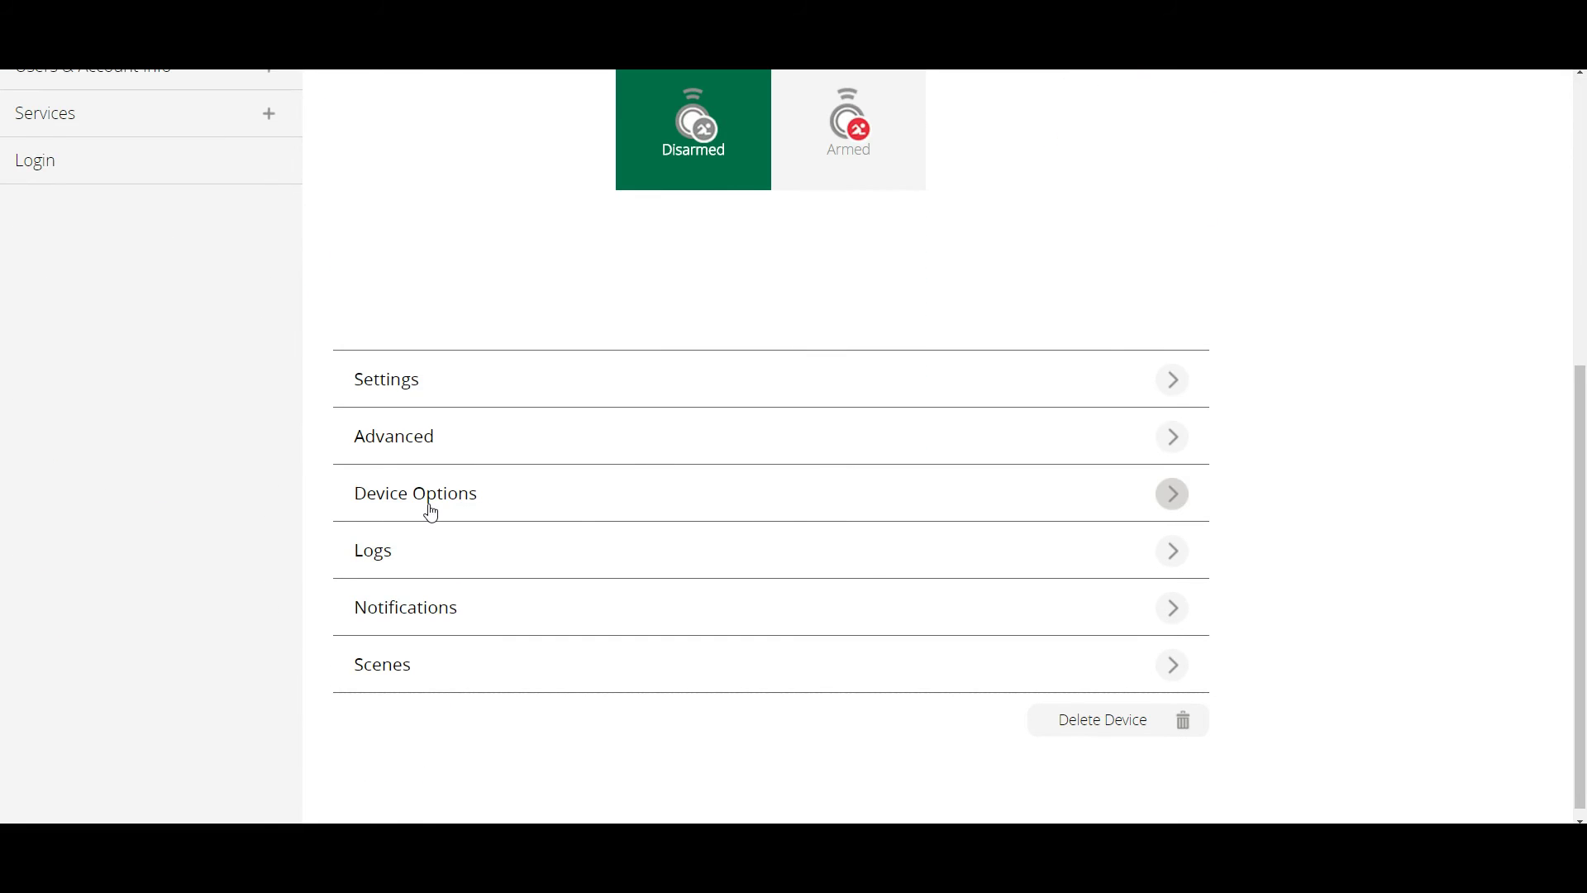
click(431, 513)
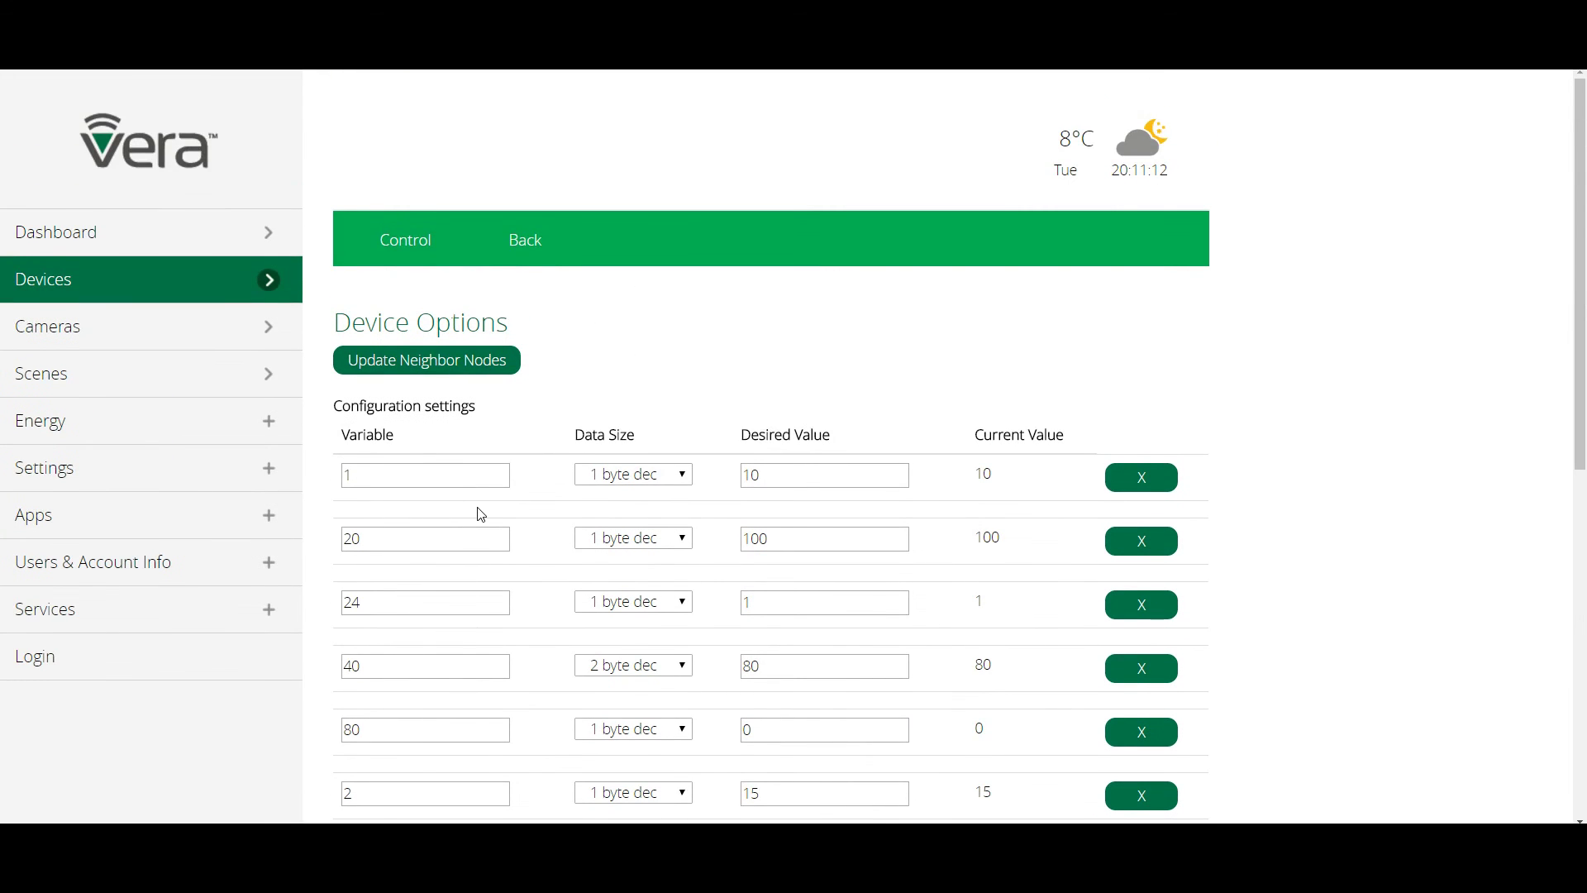
scroll(541, 479, down, 4)
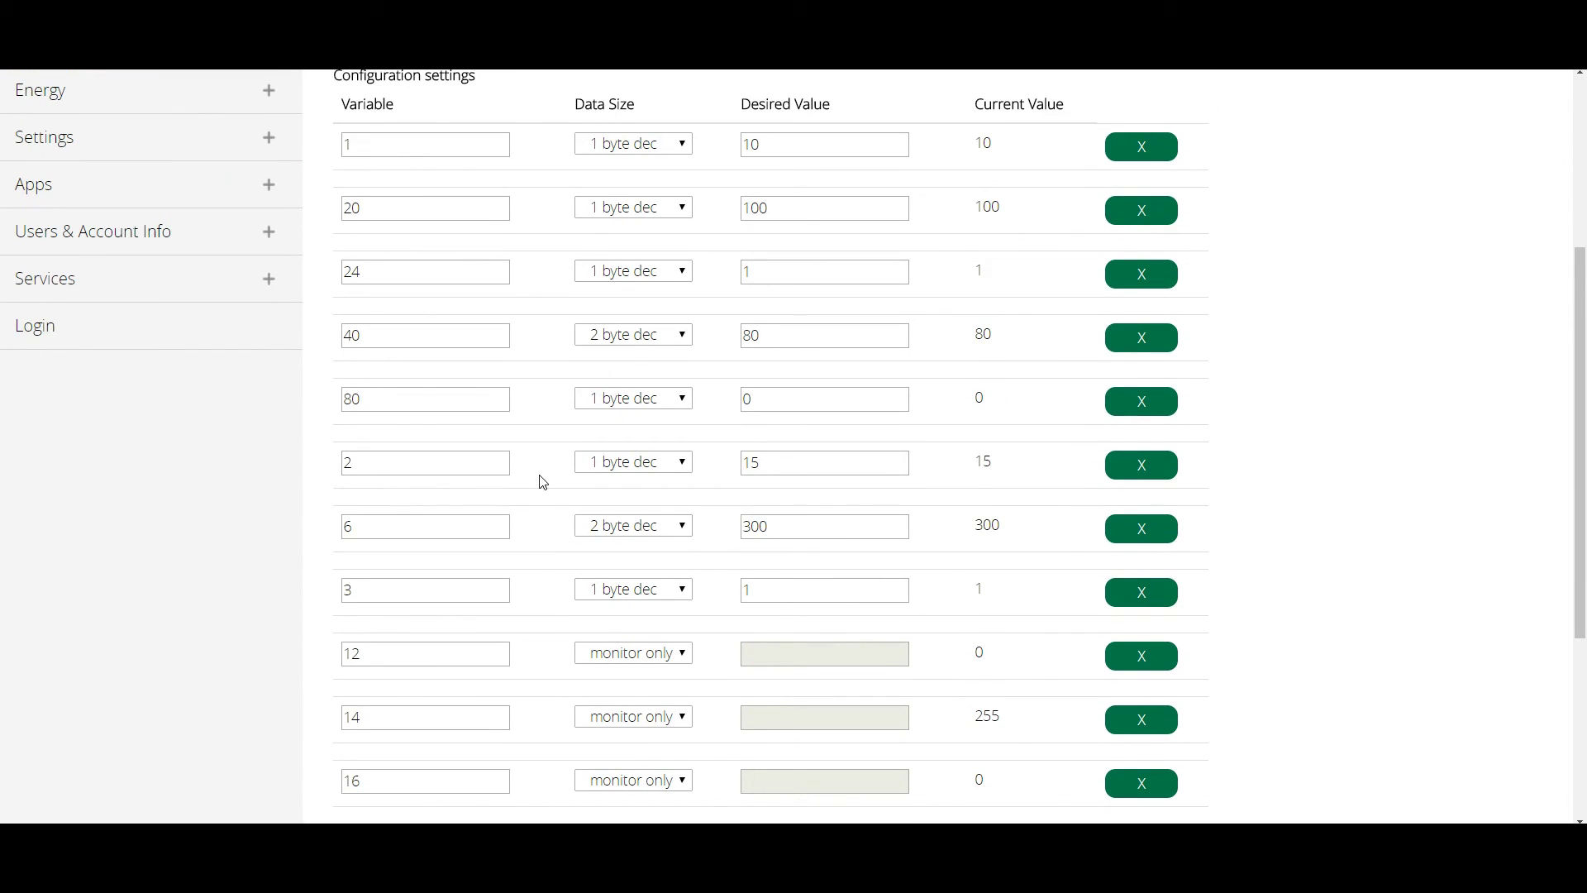
scroll(543, 483, down, 4)
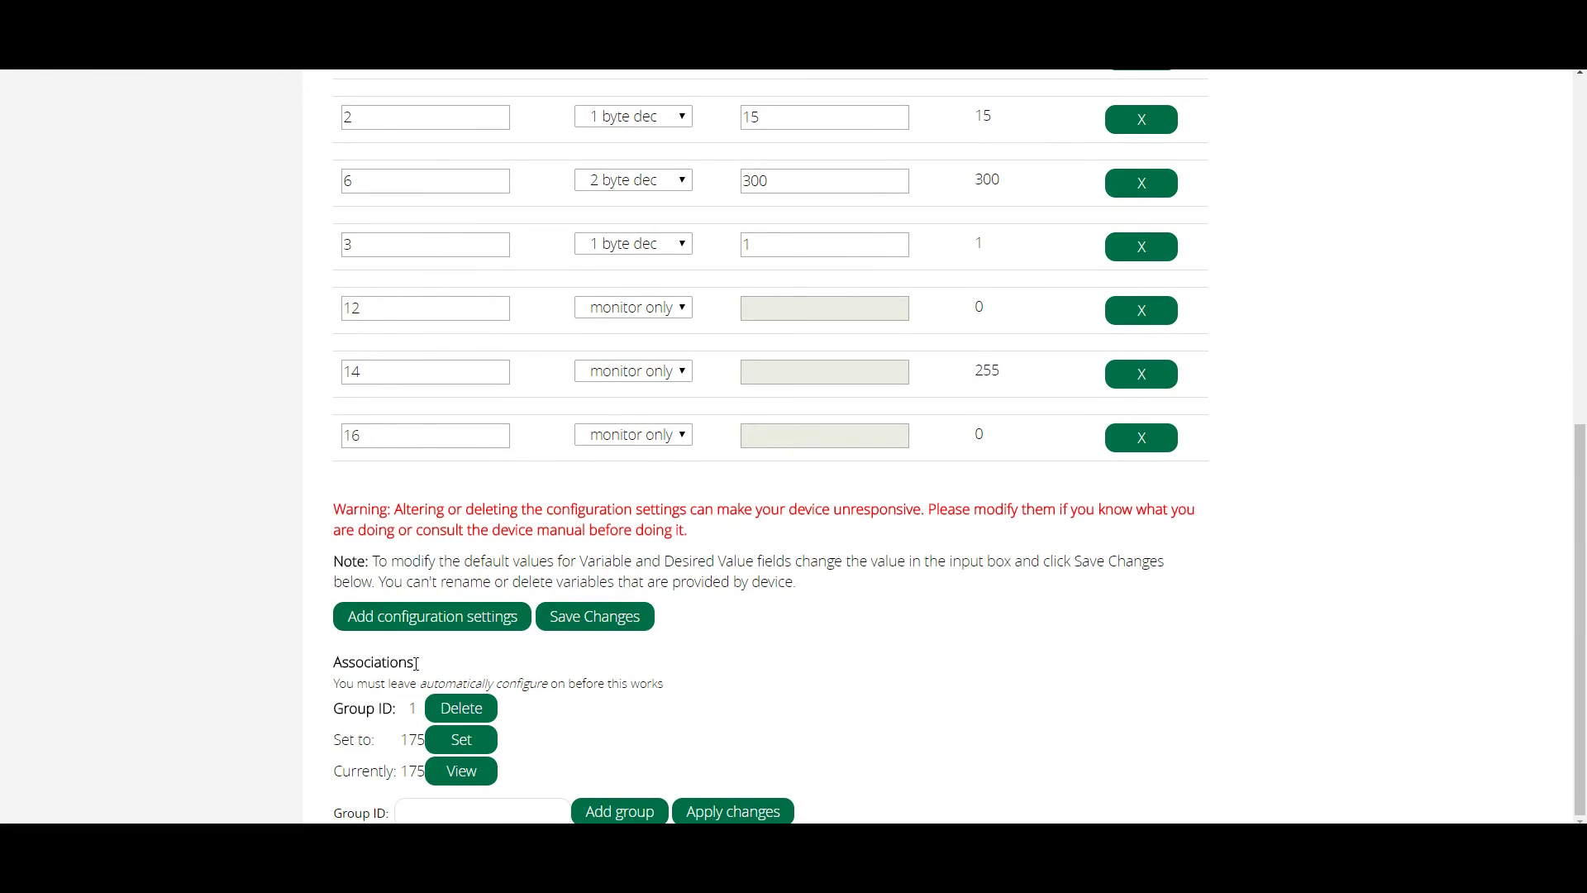
Check which devices are currently in the 3 in 1 sensor's association group 1 and return to the ZWave options.
drag(429, 666, 334, 658)
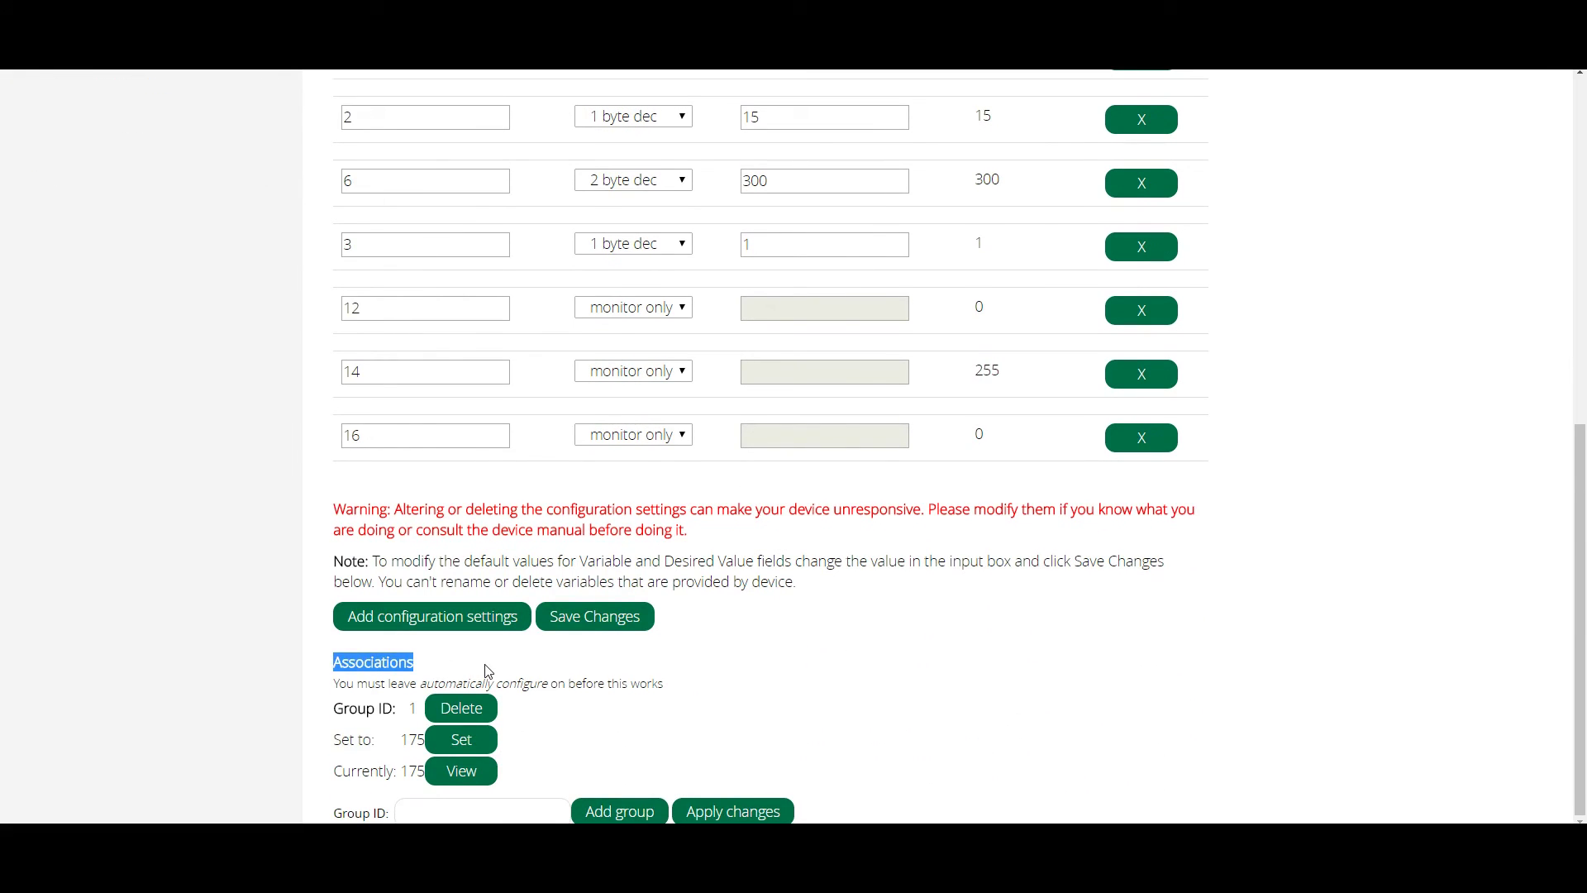
click(606, 736)
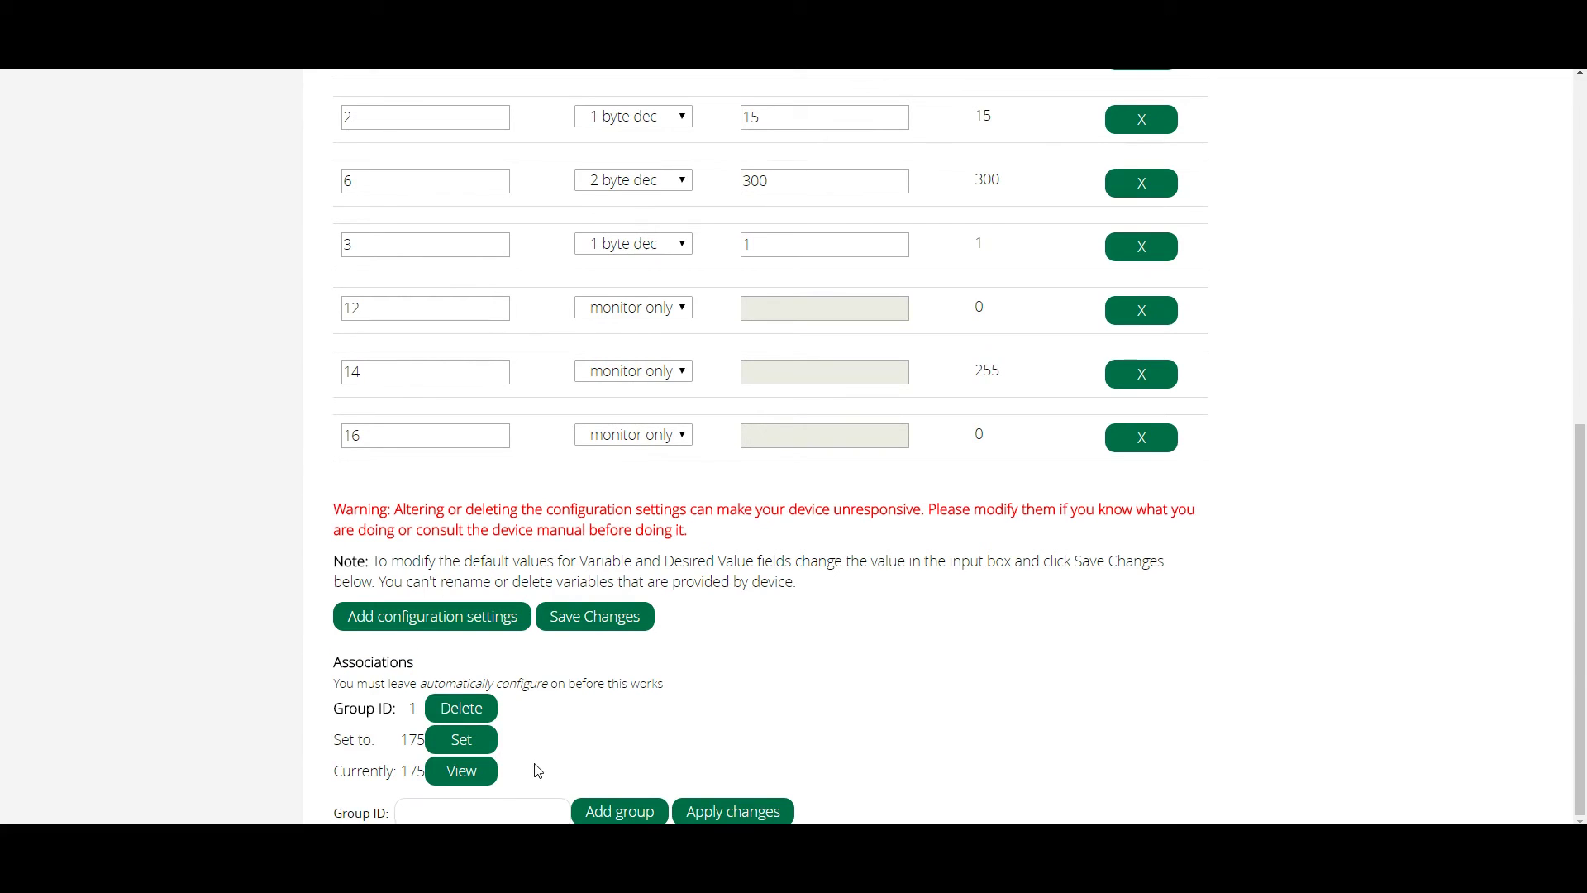
drag(389, 814, 318, 816)
drag(422, 712, 408, 711)
drag(422, 770, 400, 771)
click(460, 773)
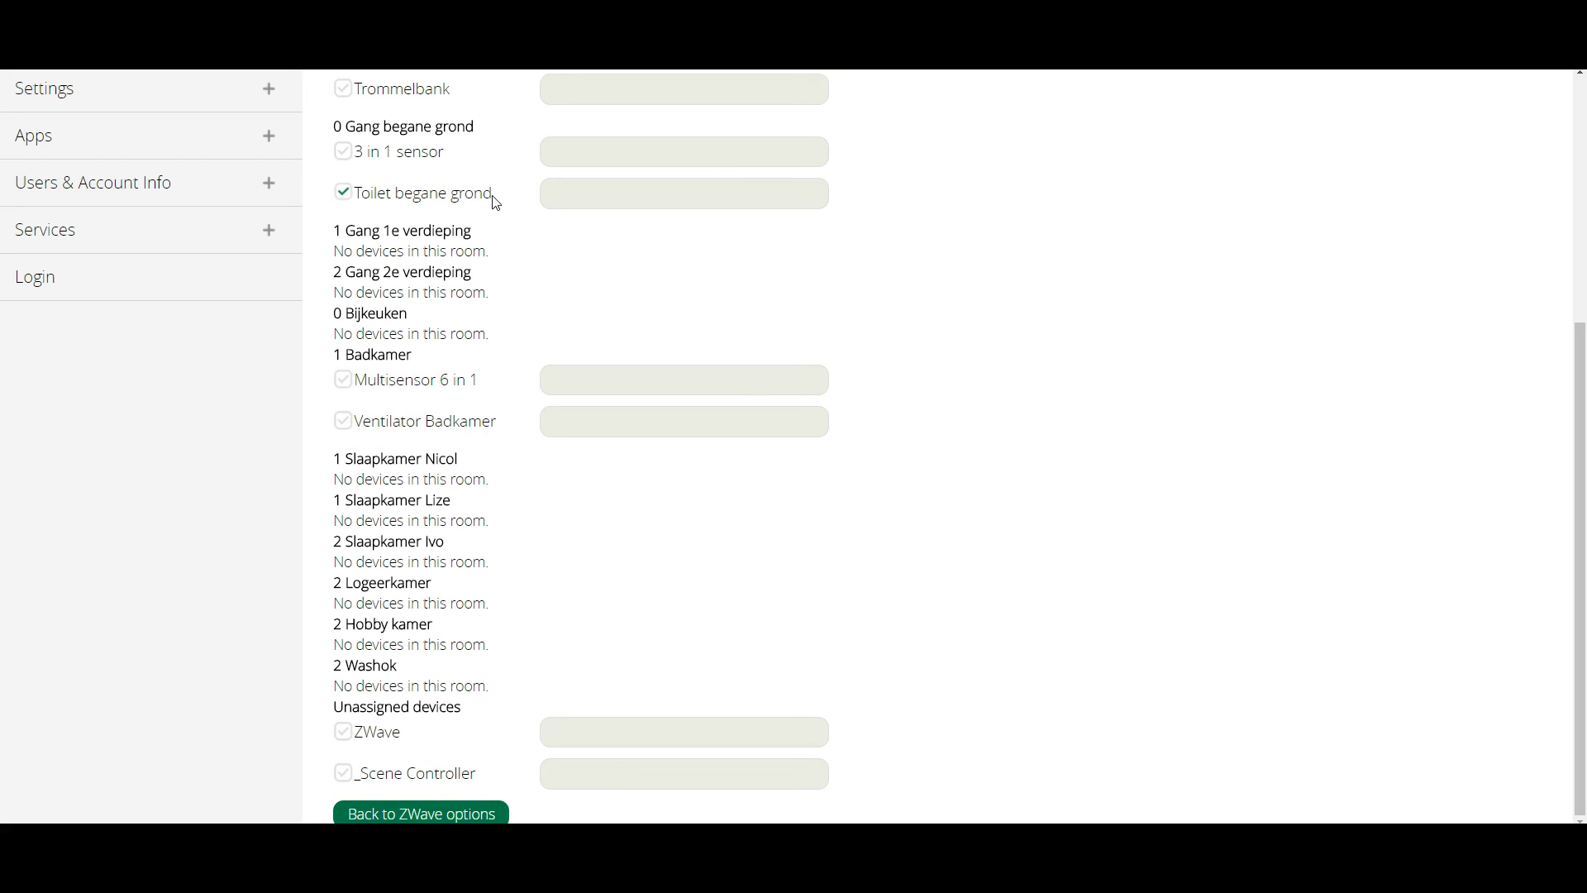
drag(493, 195, 358, 206)
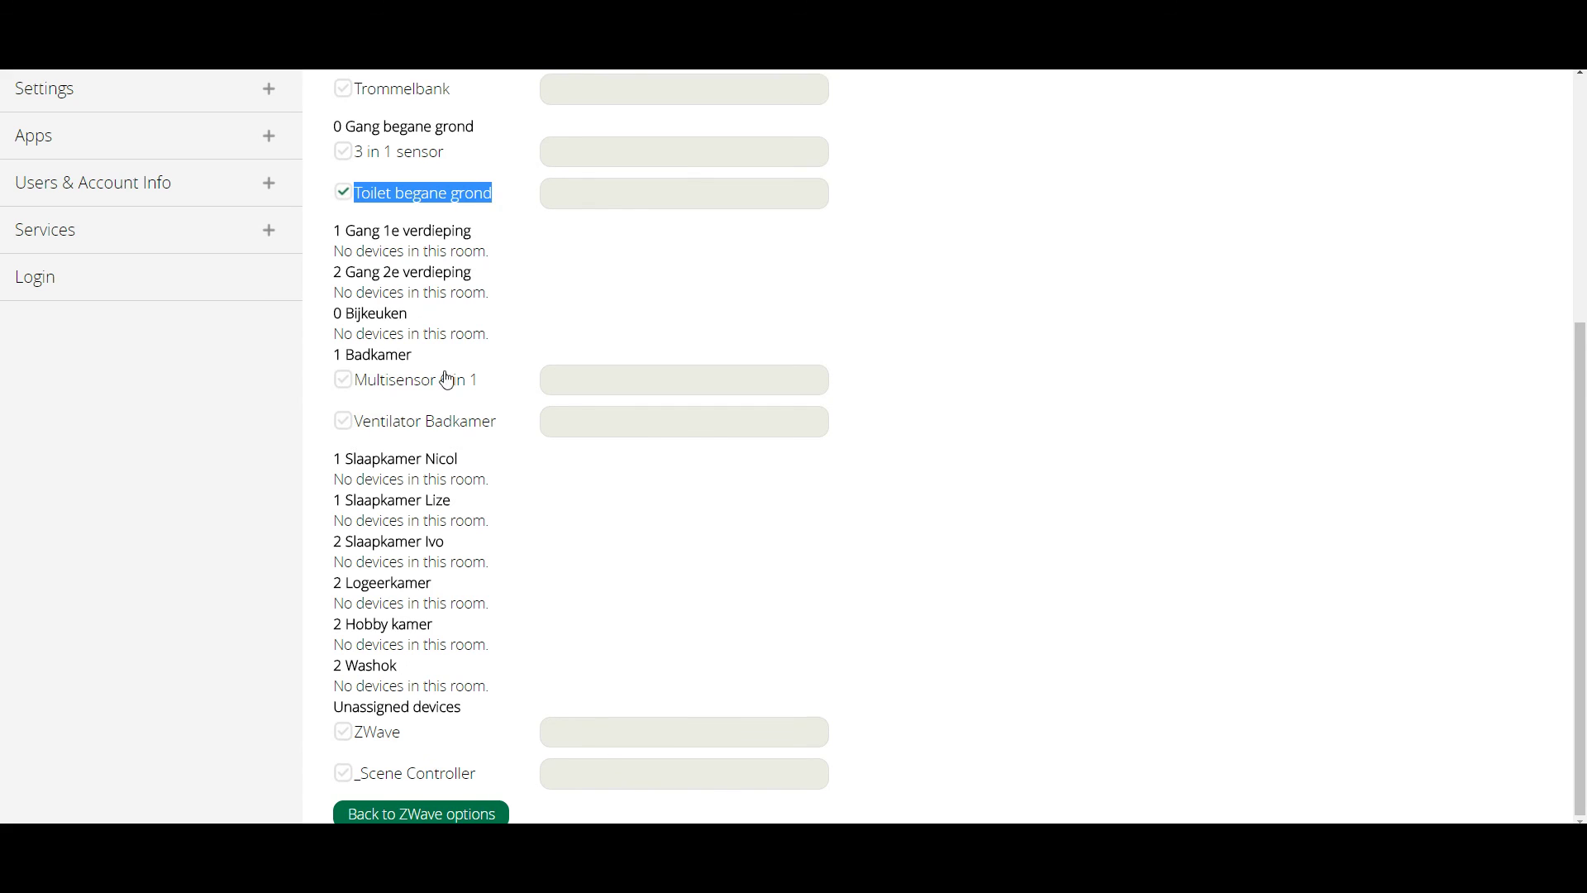
click(474, 814)
scroll(553, 722, down, 5)
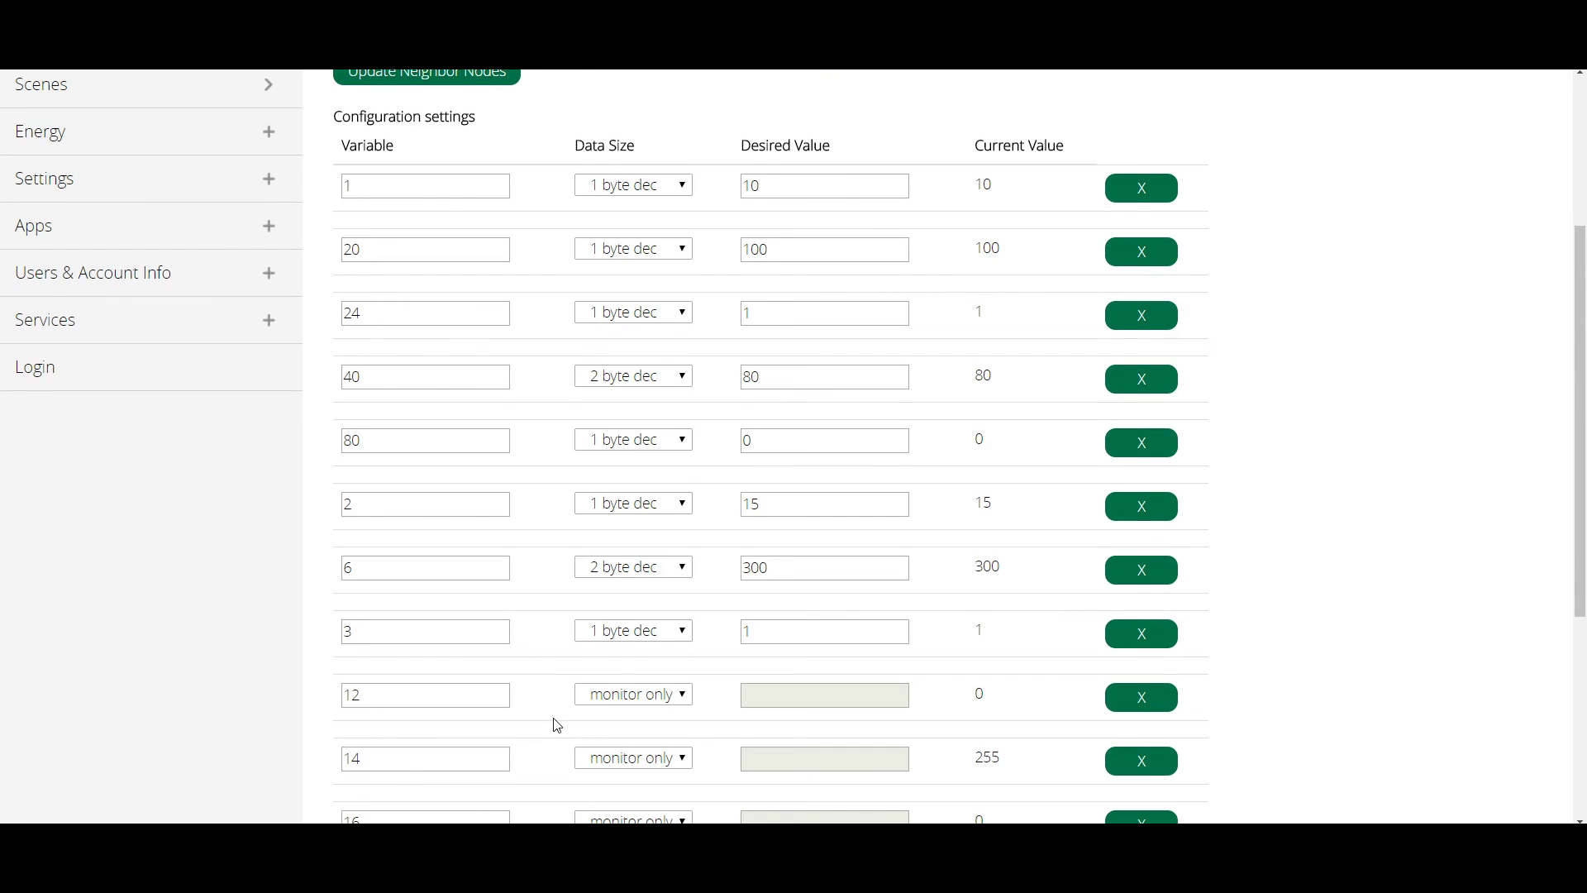